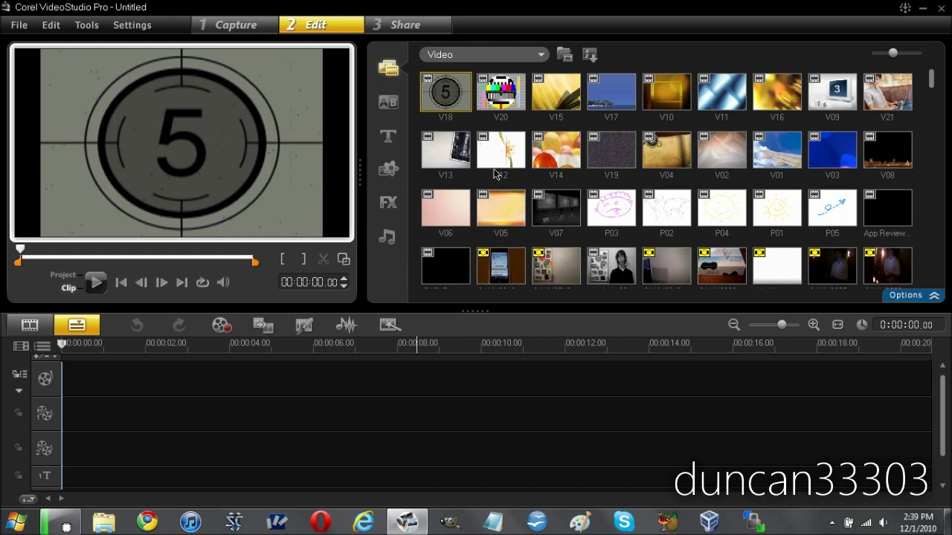
pyautogui.click(623, 277)
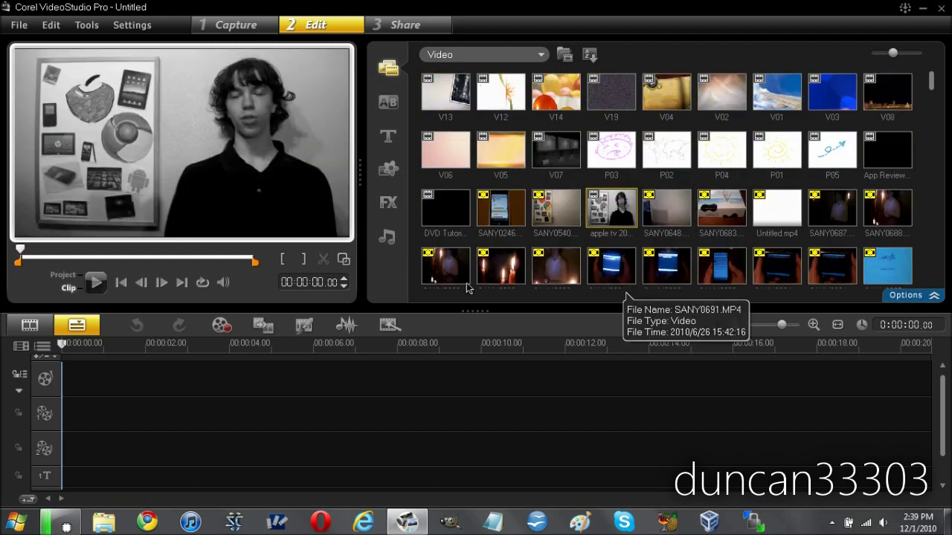
pyautogui.click(102, 282)
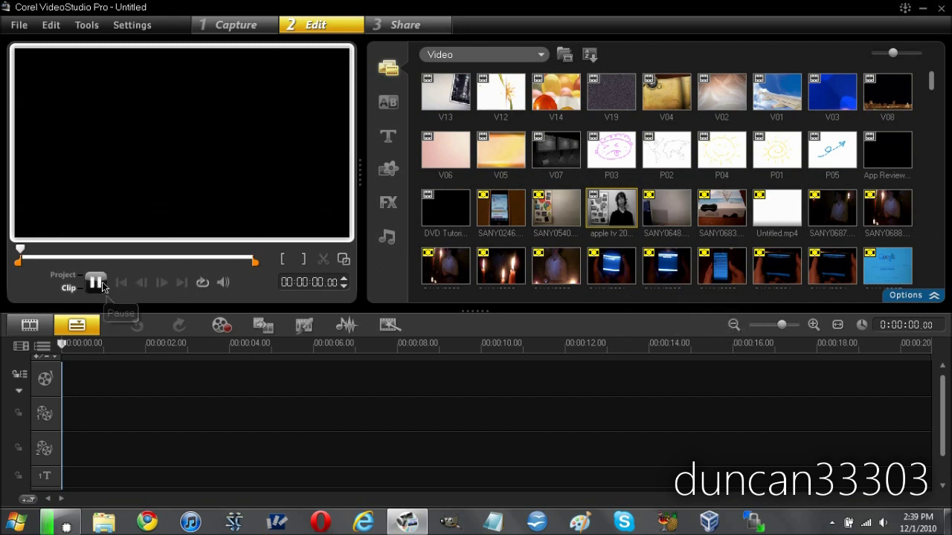
pyautogui.click(102, 281)
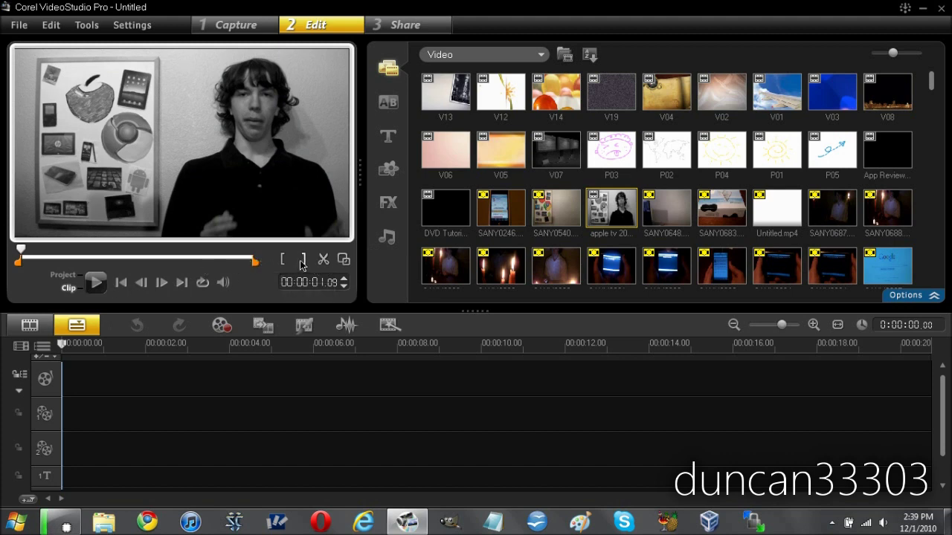
pyautogui.click(342, 260)
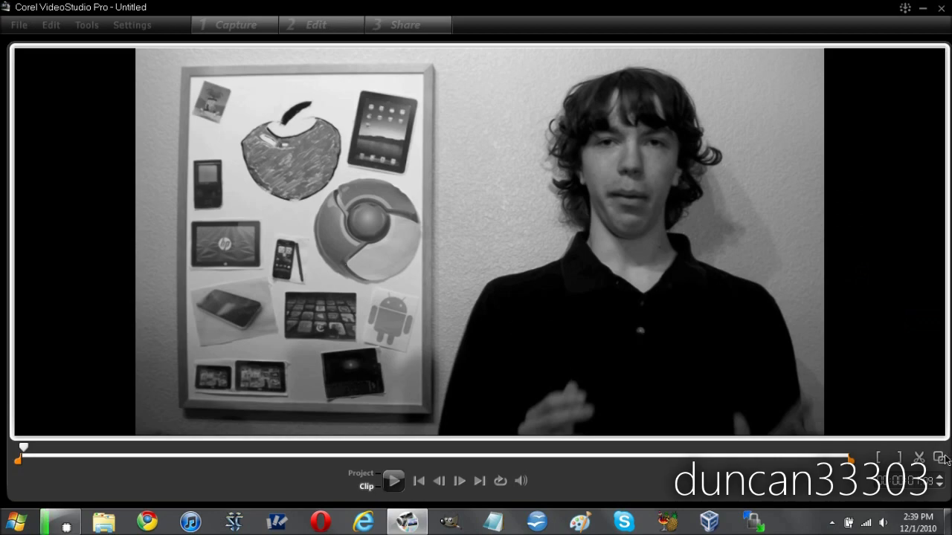
pyautogui.click(940, 458)
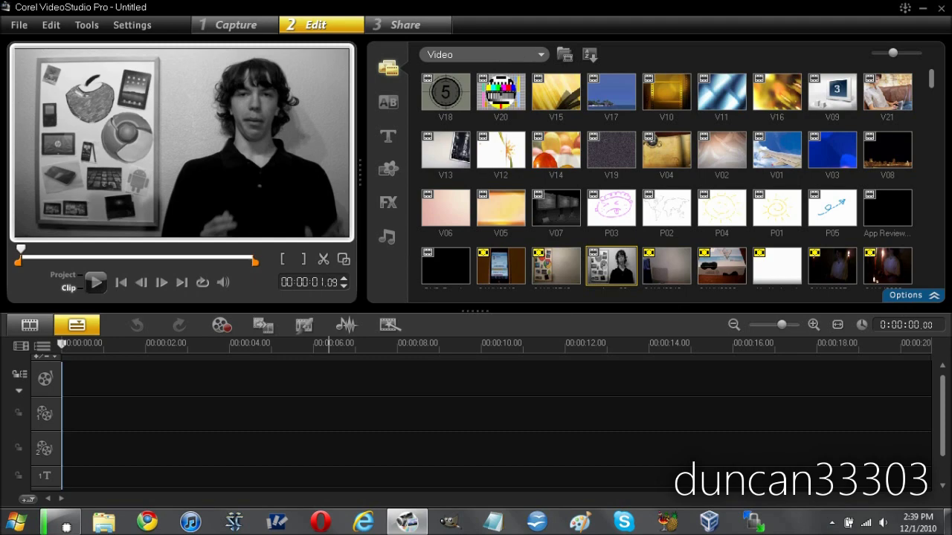
pyautogui.moveTo(931, 78); pyautogui.dragTo(929, 267)
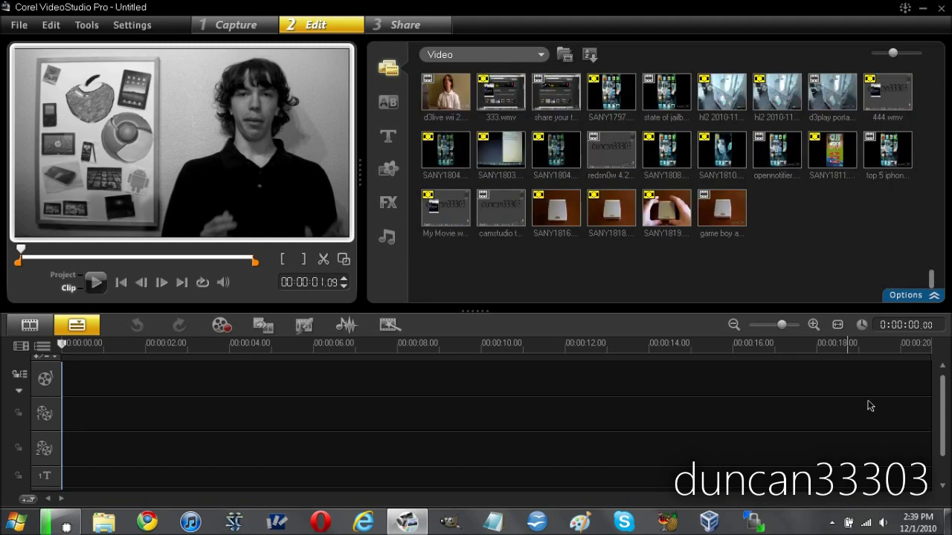
# Import SANY1820.MP4 from the Desktop onto the video track, with the game boy review clip on the overlay track
pyautogui.click(564, 54)
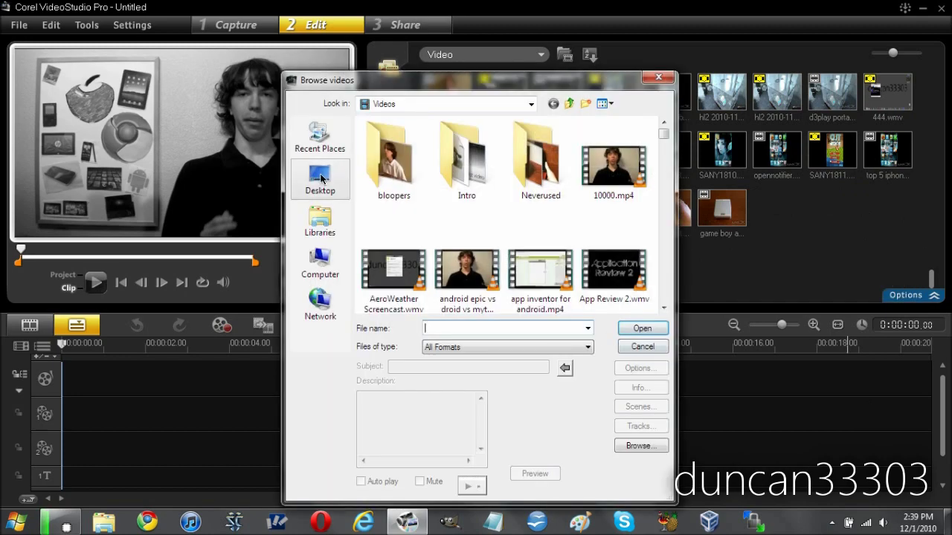
pyautogui.click(321, 178)
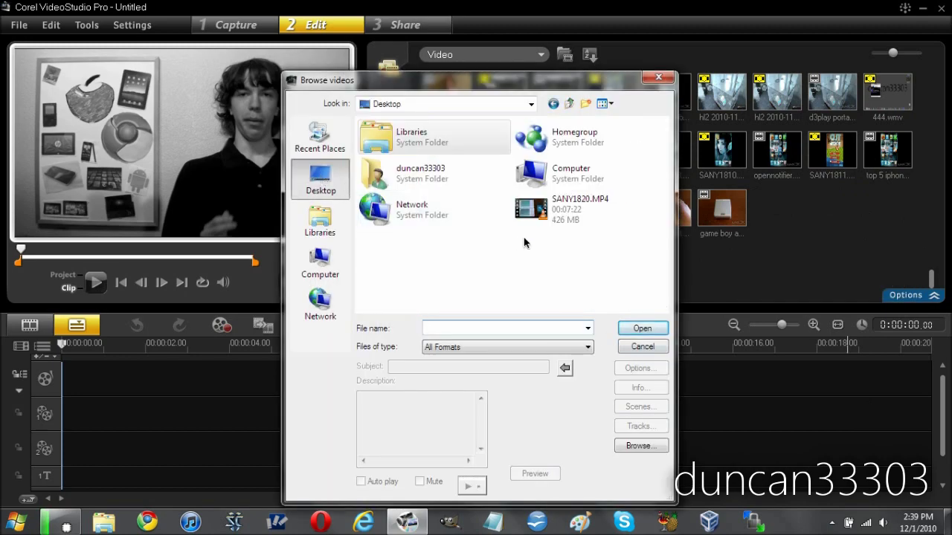
pyautogui.click(594, 209)
pyautogui.click(643, 328)
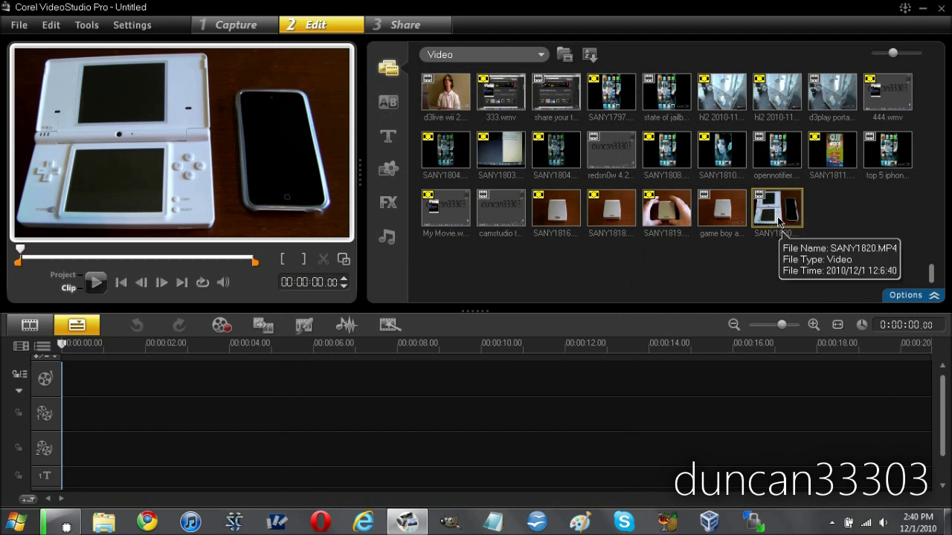
pyautogui.moveTo(778, 222); pyautogui.dragTo(89, 369)
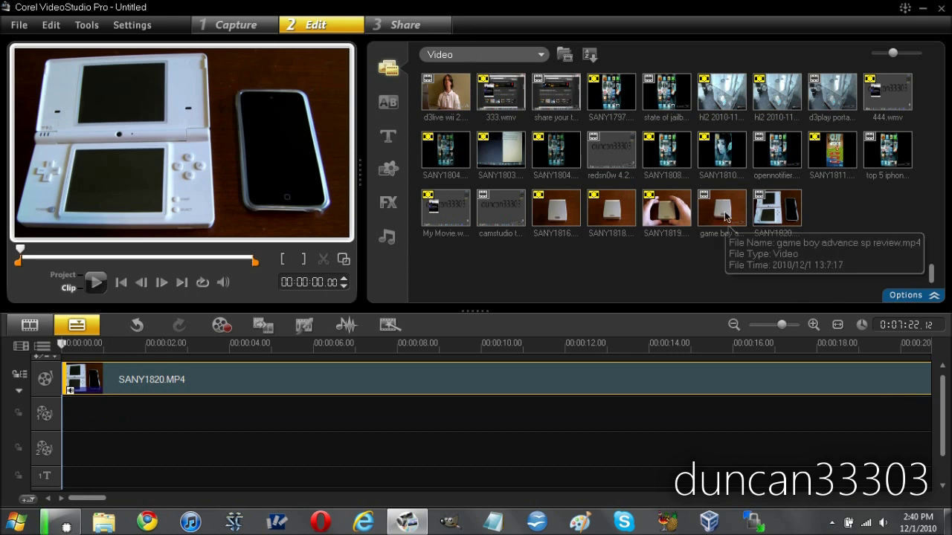
pyautogui.moveTo(722, 212)
pyautogui.mouseDown()
pyautogui.moveTo(644, 278)
pyautogui.moveTo(165, 417)
pyautogui.moveTo(64, 417)
pyautogui.moveTo(464, 257)
pyautogui.moveTo(521, 255)
pyautogui.mouseUp()
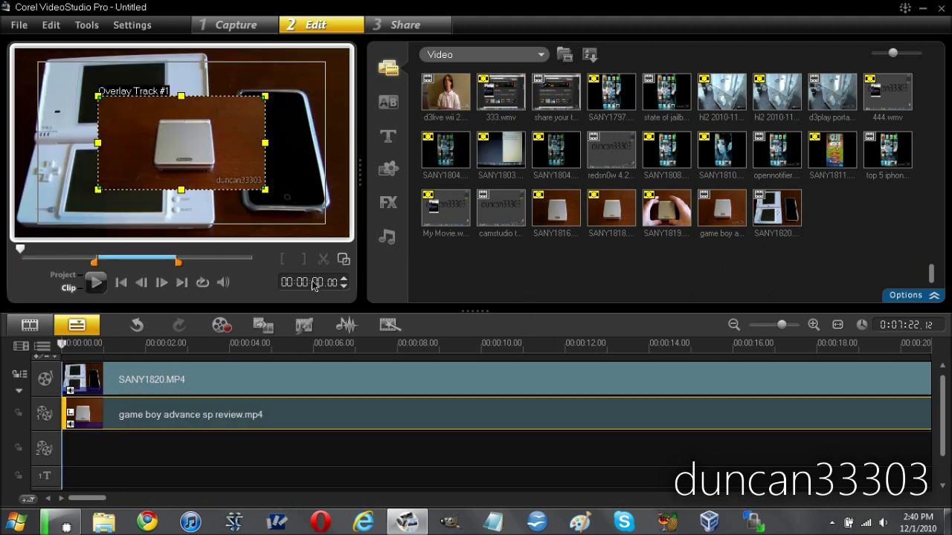
# Anchor the game boy review overlay at the bottom-right corner of the frame
pyautogui.rightClick(181, 141)
pyautogui.click(140, 130)
pyautogui.moveTo(180, 141)
pyautogui.mouseDown()
pyautogui.moveTo(179, 126)
pyautogui.moveTo(174, 153)
pyautogui.moveTo(180, 89)
pyautogui.moveTo(191, 148)
pyautogui.mouseUp()
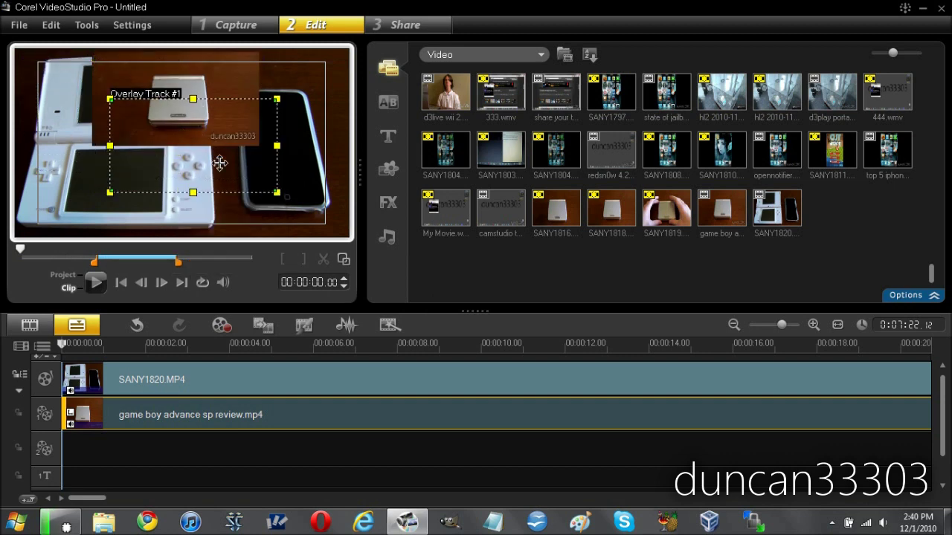
pyautogui.rightClick(220, 164)
pyautogui.moveTo(261, 179)
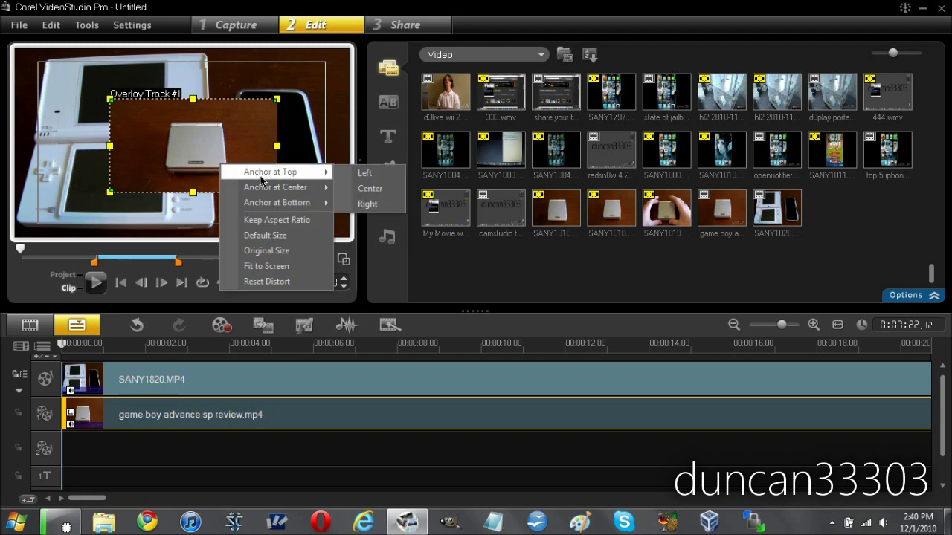
pyautogui.moveTo(319, 201)
pyautogui.click(361, 236)
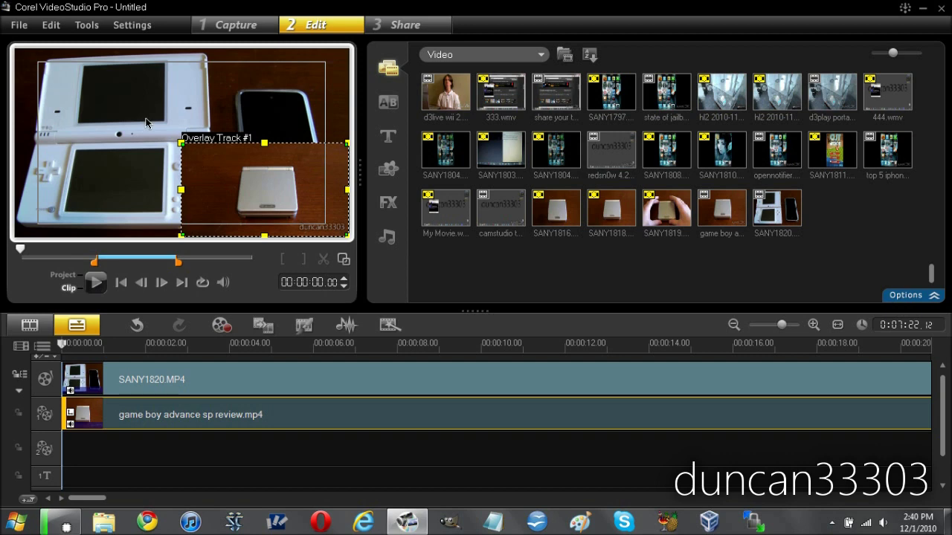
# Deselect the overlay clip and review the overlay tracks in Track Manager
pyautogui.click(89, 345)
pyautogui.click(452, 238)
pyautogui.click(71, 454)
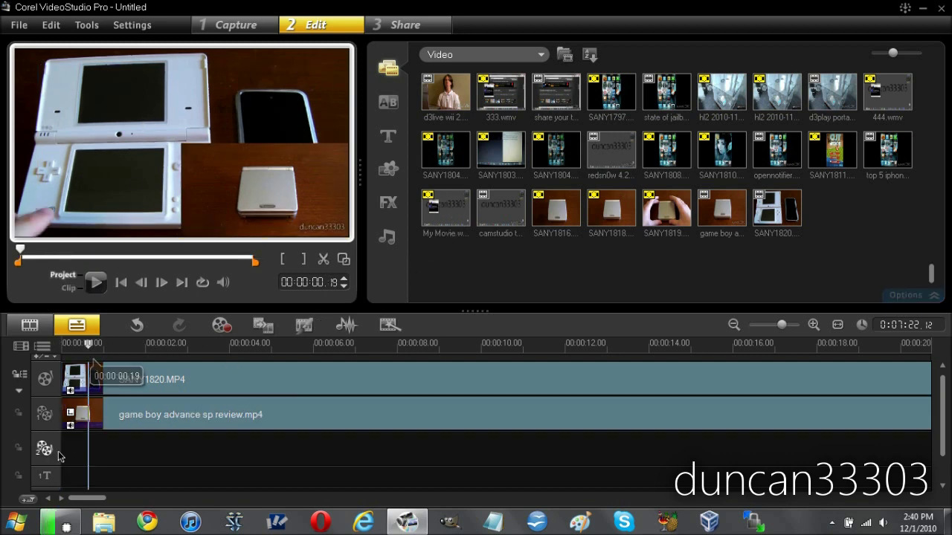
pyautogui.rightClick(43, 448)
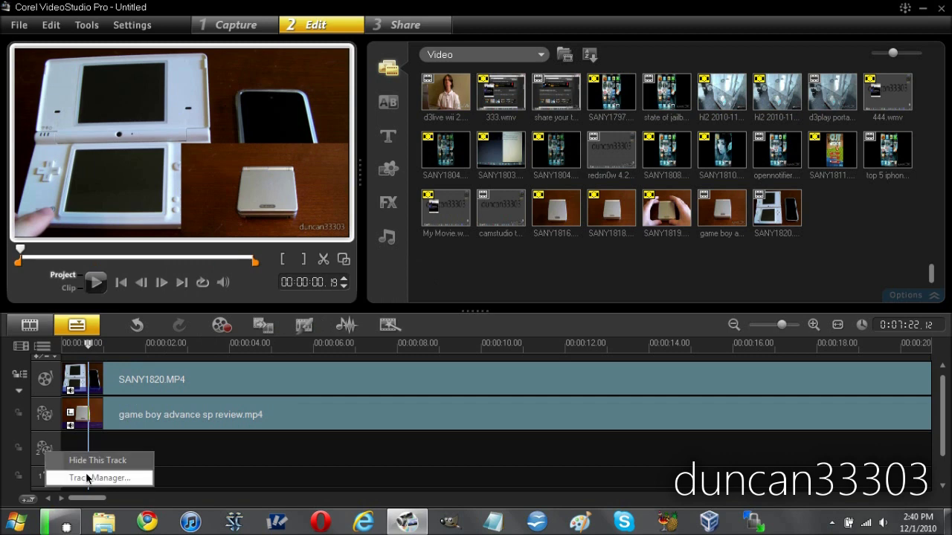
pyautogui.click(88, 478)
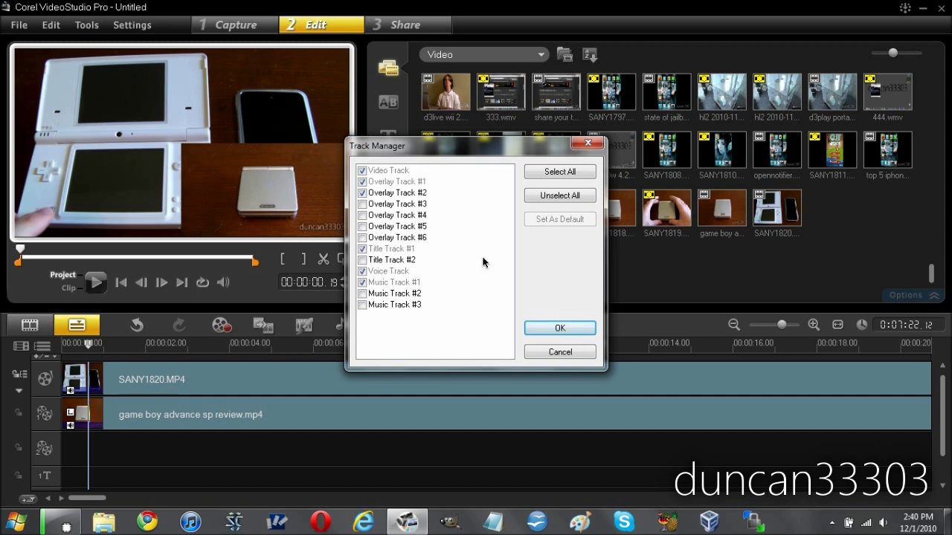
pyautogui.click(589, 144)
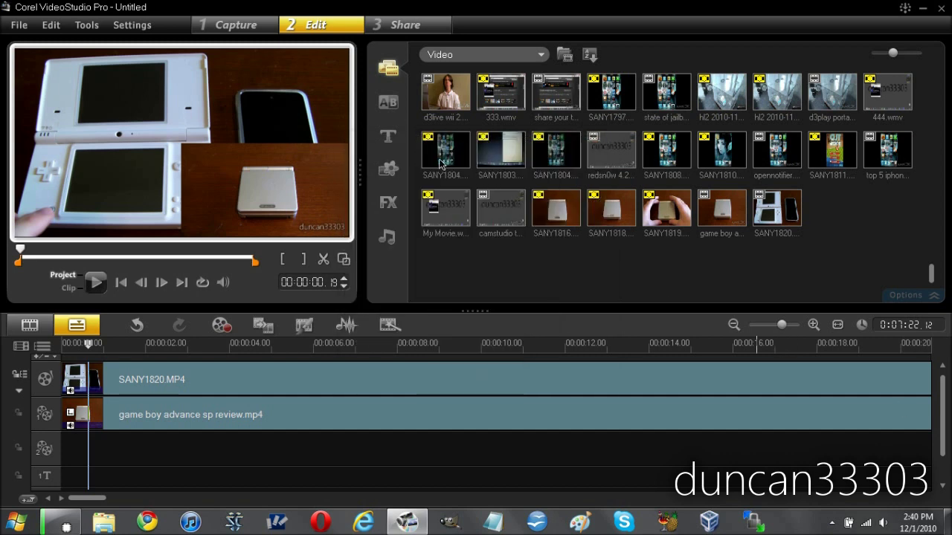
# Add the first title preset to the title track and change its text to 'Nintendo'
pyautogui.click(391, 138)
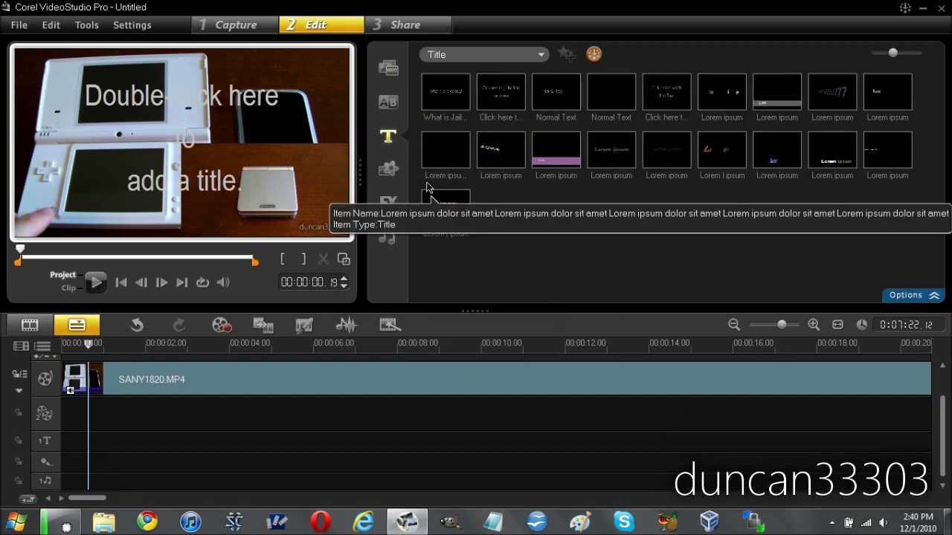
pyautogui.moveTo(439, 97); pyautogui.dragTo(67, 480)
pyautogui.click(206, 145)
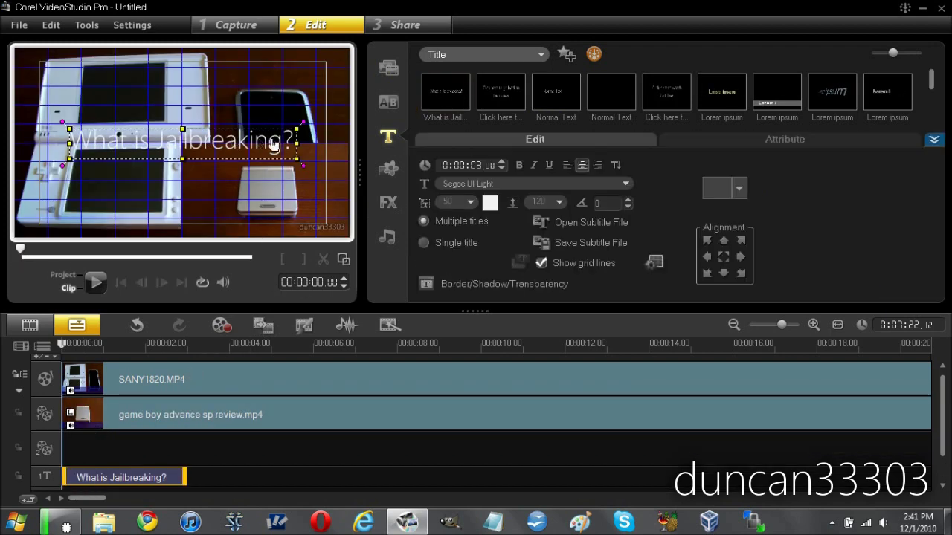
pyautogui.doubleClick(274, 145)
pyautogui.press('BackSpace')
pyautogui.press('BackSpace')
pyautogui.press('BackSpace')
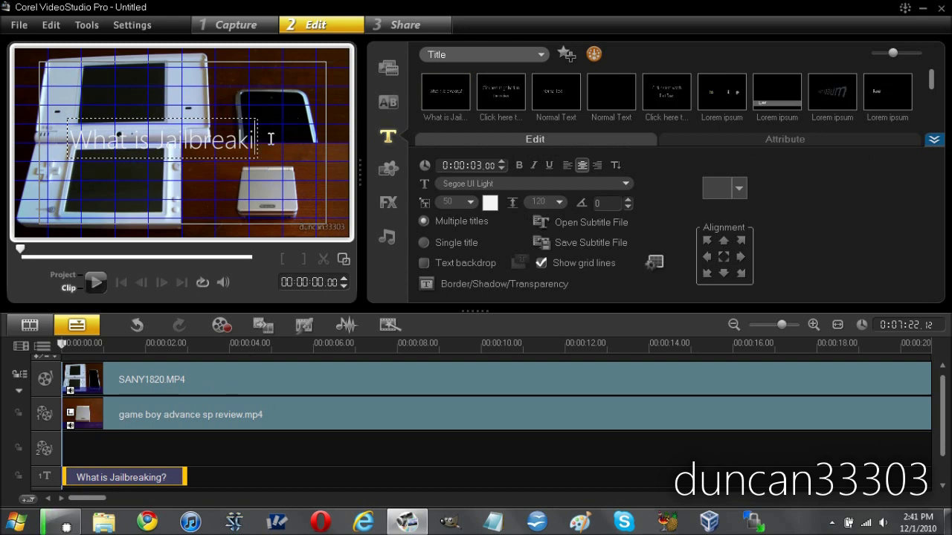
pyautogui.press('BackSpace')
pyautogui.press('BackSpace')
pyautogui.press('BackSpace')
pyautogui.press('BackSpace')
pyautogui.press('BackSpace')
pyautogui.press('BackSpace')
pyautogui.press('BackSpace')
pyautogui.press('BackSpace')
pyautogui.press('BackSpace')
pyautogui.press('BackSpace')
pyautogui.press('BackSpace')
pyautogui.press('BackSpace')
pyautogui.press('BackSpace')
pyautogui.press('BackSpace')
pyautogui.press('BackSpace')
pyautogui.press('BackSpace')
pyautogui.press('BackSpace')
pyautogui.press('BackSpace')
pyautogui.write('N')
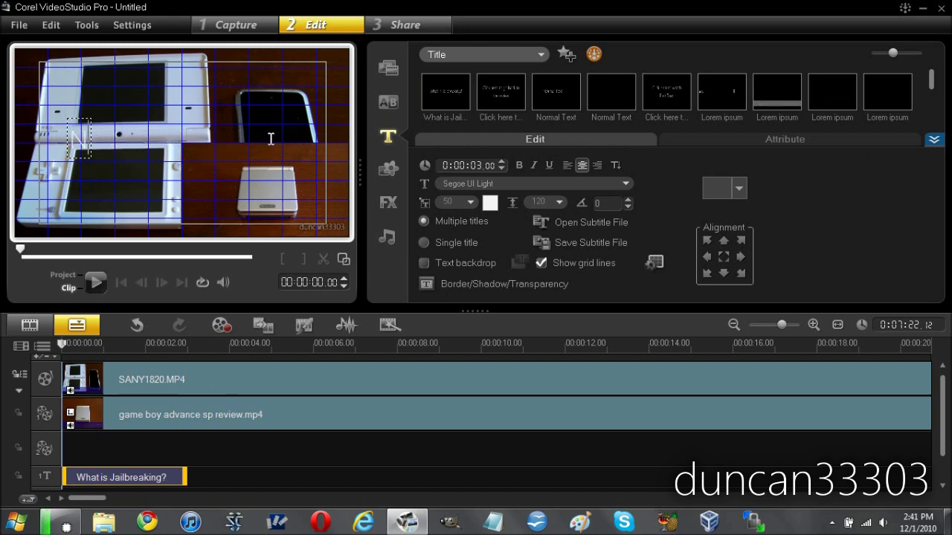
pyautogui.write('intendo')
pyautogui.click(230, 165)
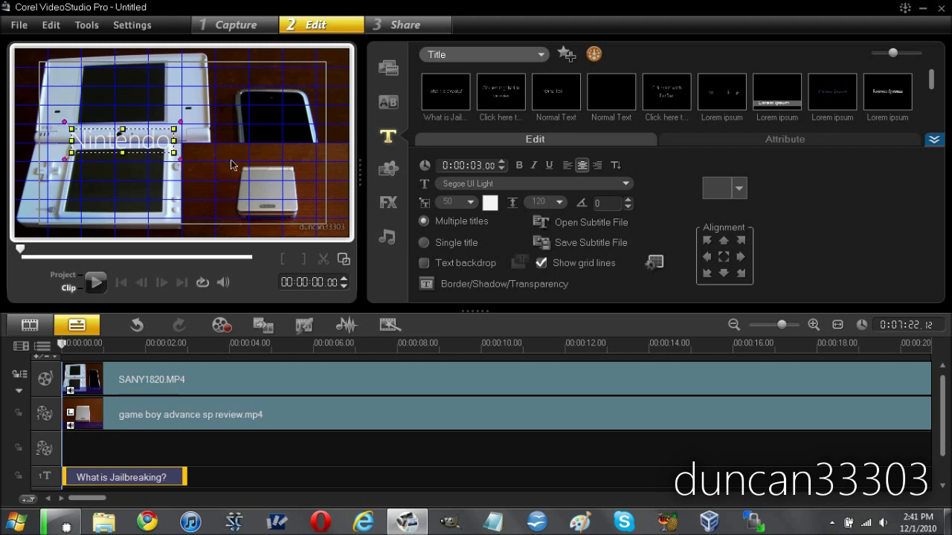
# Move the Nintendo title to the frame's top-right and bring up its Border/Shadow/Transparency settings
pyautogui.moveTo(140, 143); pyautogui.dragTo(287, 95)
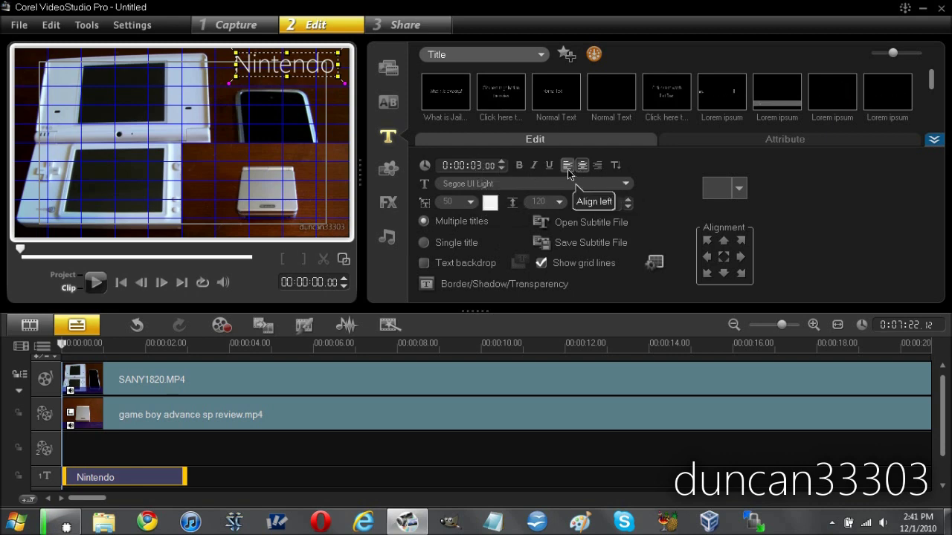
pyautogui.click(513, 184)
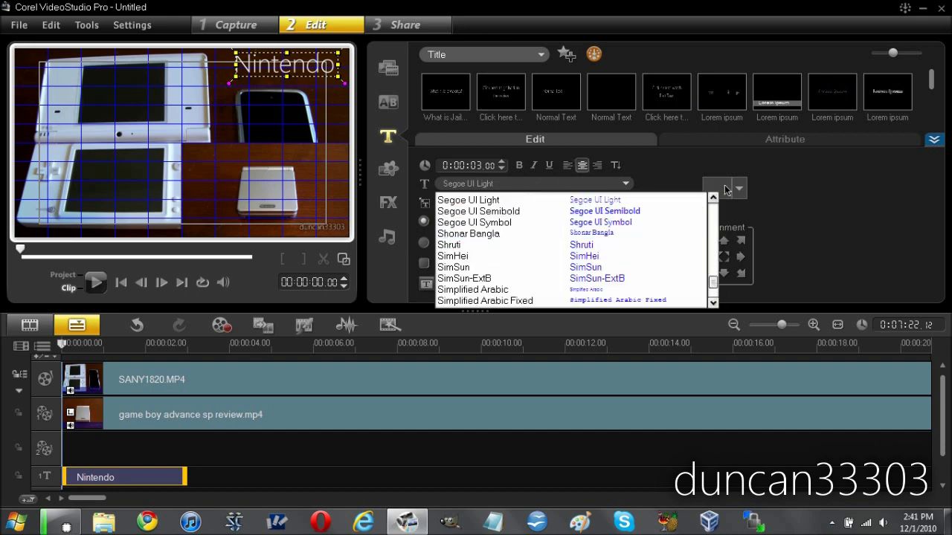
pyautogui.click(804, 215)
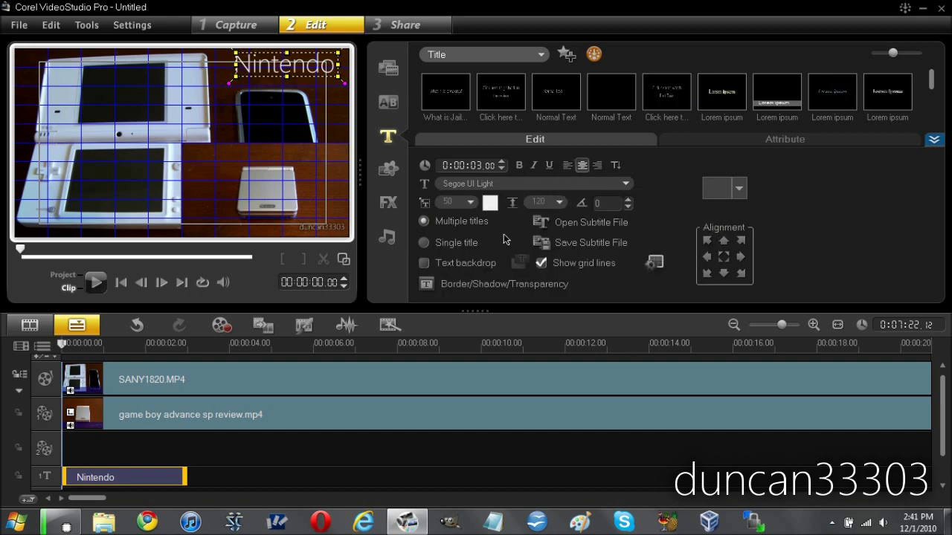
pyautogui.click(489, 288)
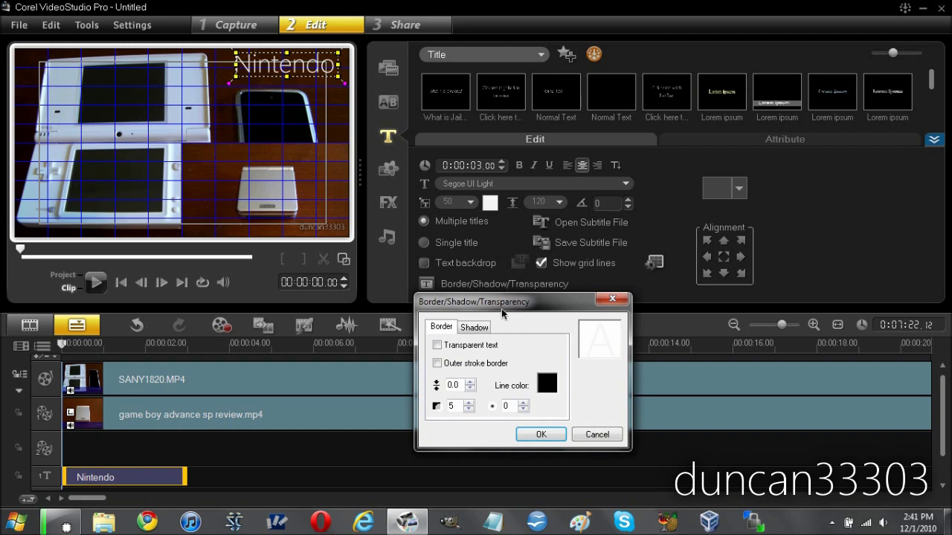
# Try a couple of drop shadow styles on the title, then discard the shadow changes
pyautogui.moveTo(502, 309); pyautogui.dragTo(501, 219)
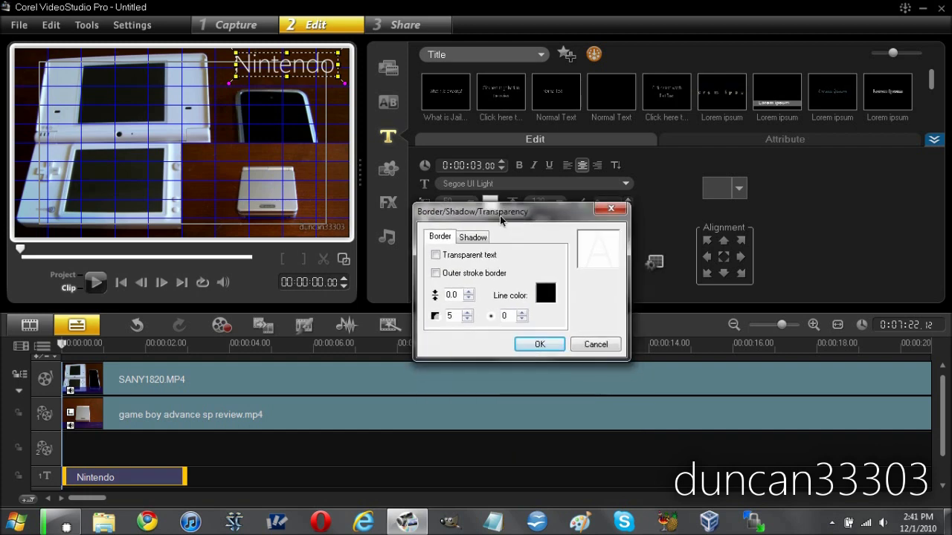
pyautogui.click(471, 236)
pyautogui.click(452, 253)
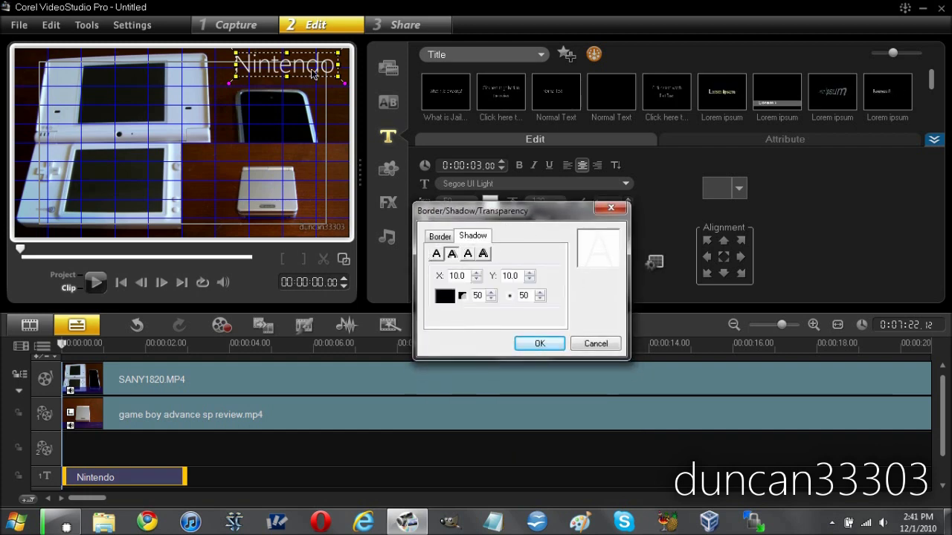
pyautogui.click(484, 253)
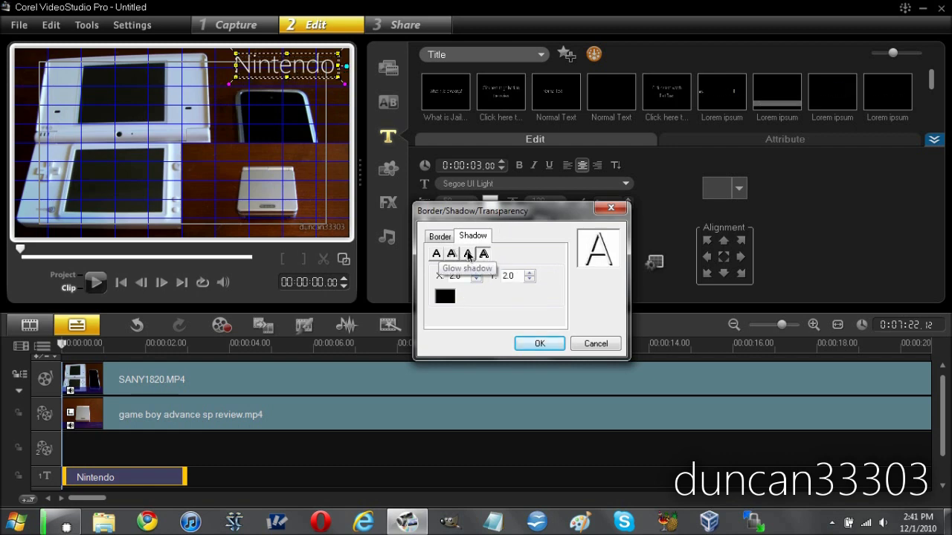
pyautogui.click(604, 343)
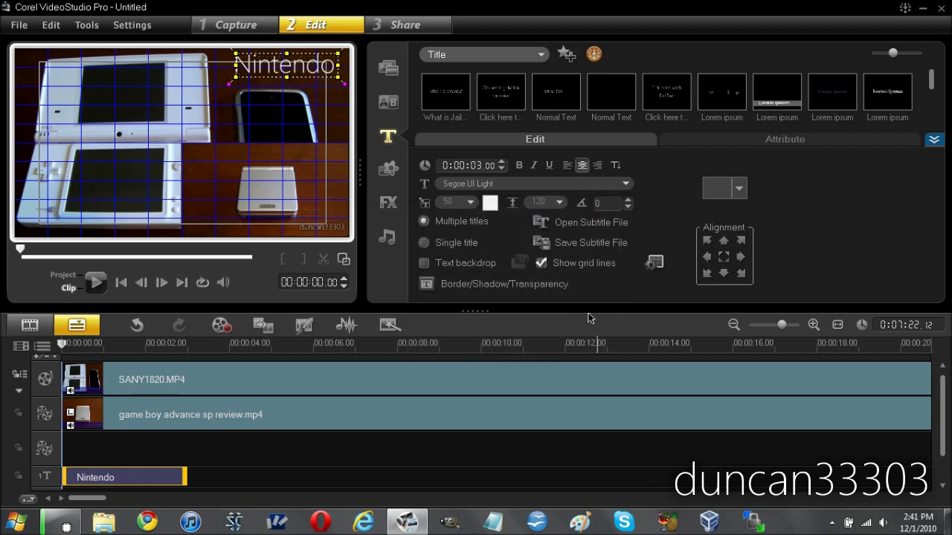
# Apply the Fly animation to the Nintendo title in its Attribute settings
pyautogui.click(694, 142)
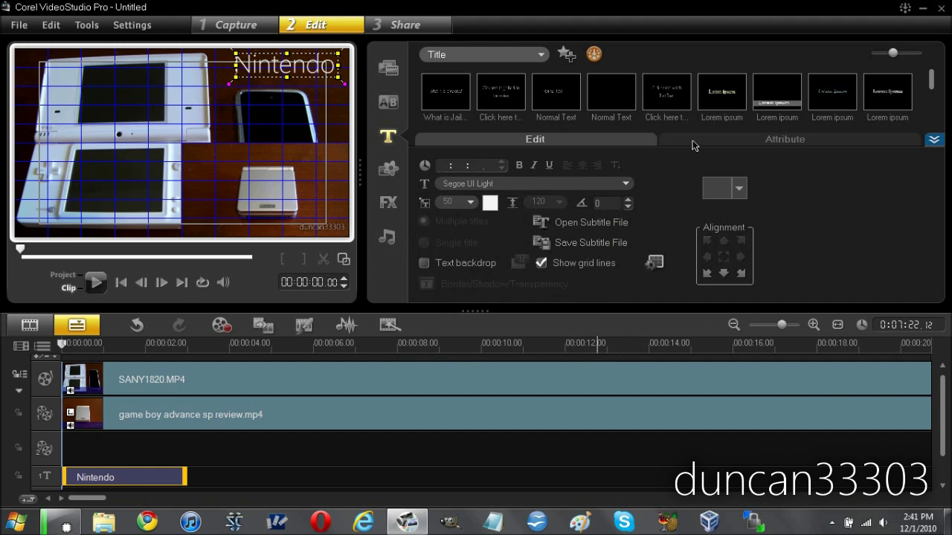
pyautogui.click(424, 188)
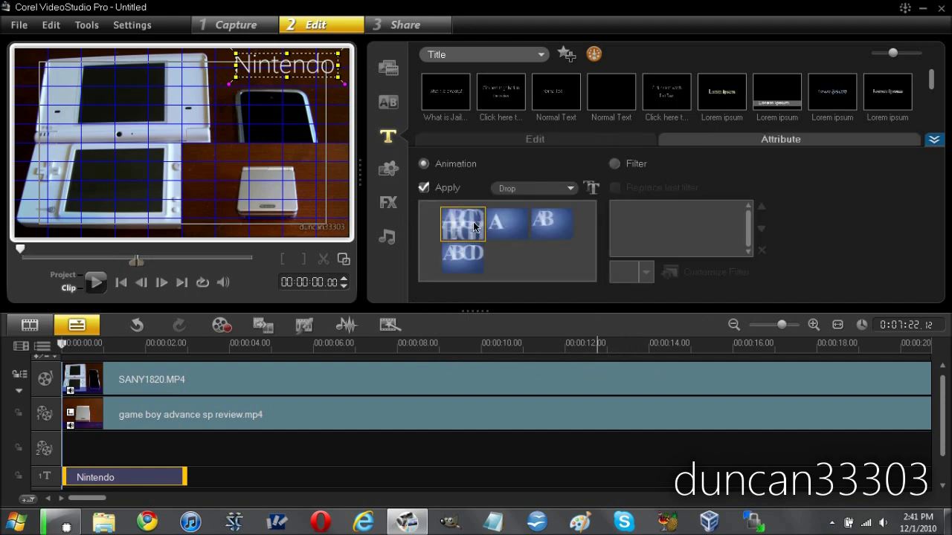
pyautogui.click(569, 189)
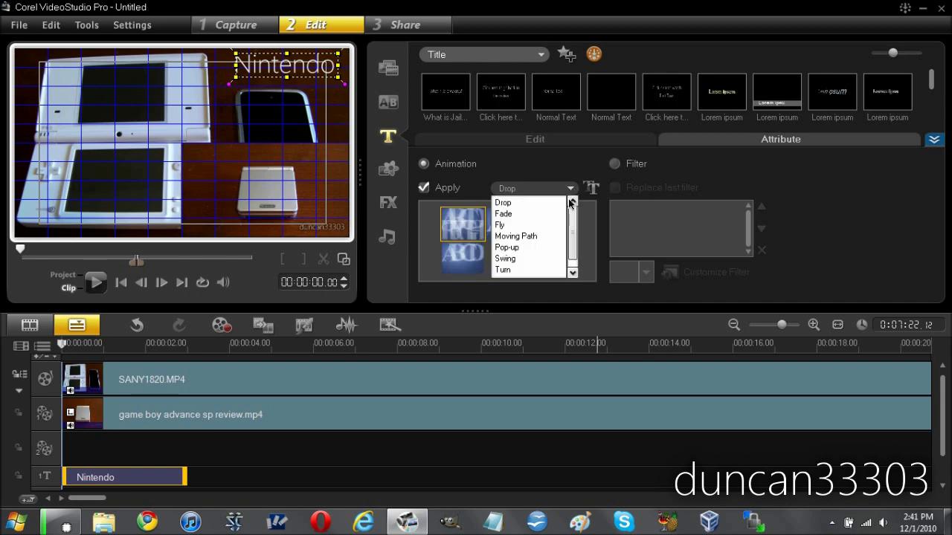
pyautogui.click(516, 225)
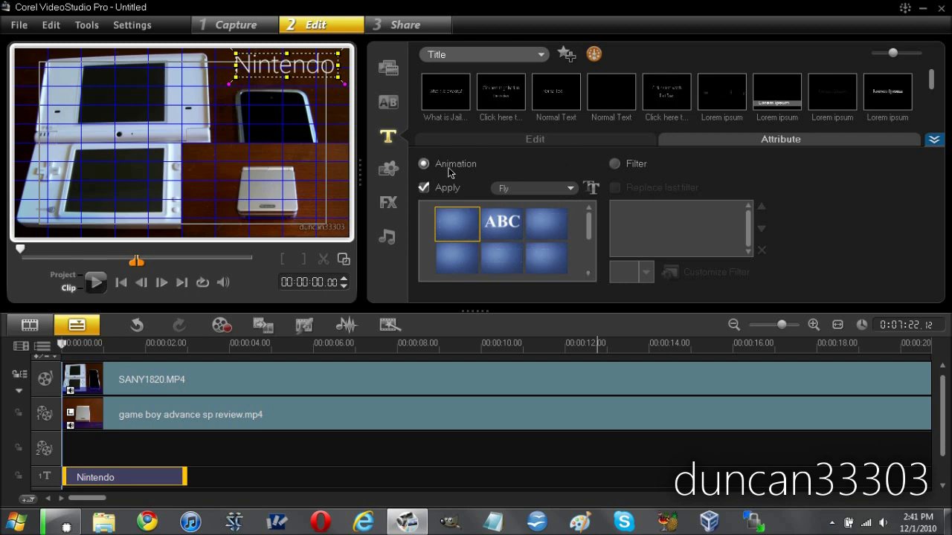
pyautogui.click(527, 141)
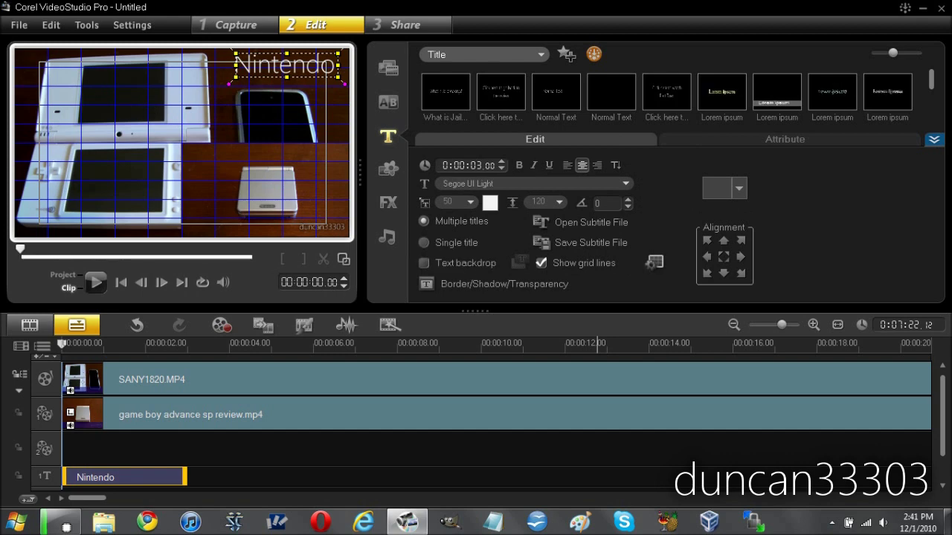
pyautogui.moveTo(943, 428); pyautogui.dragTo(939, 457)
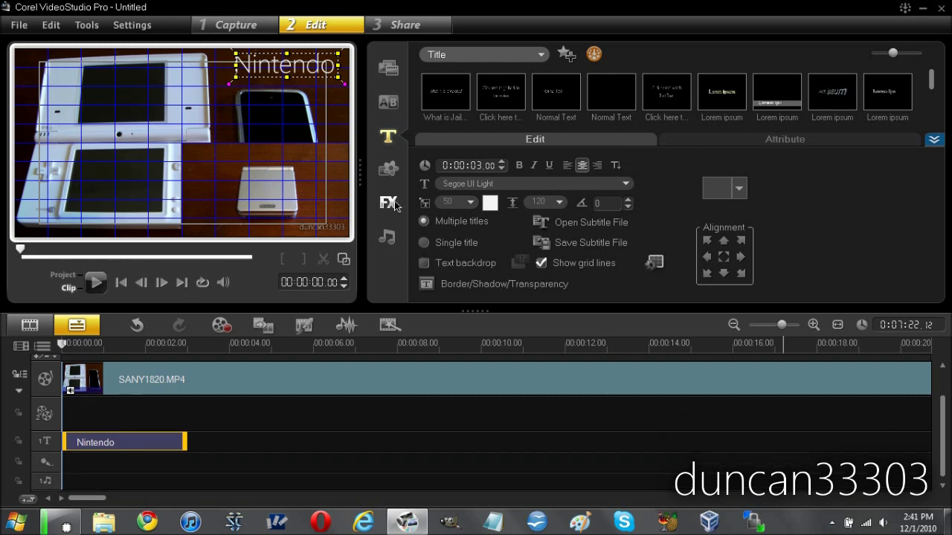
# Show the audio library and select music clip M11 for preview
pyautogui.click(387, 237)
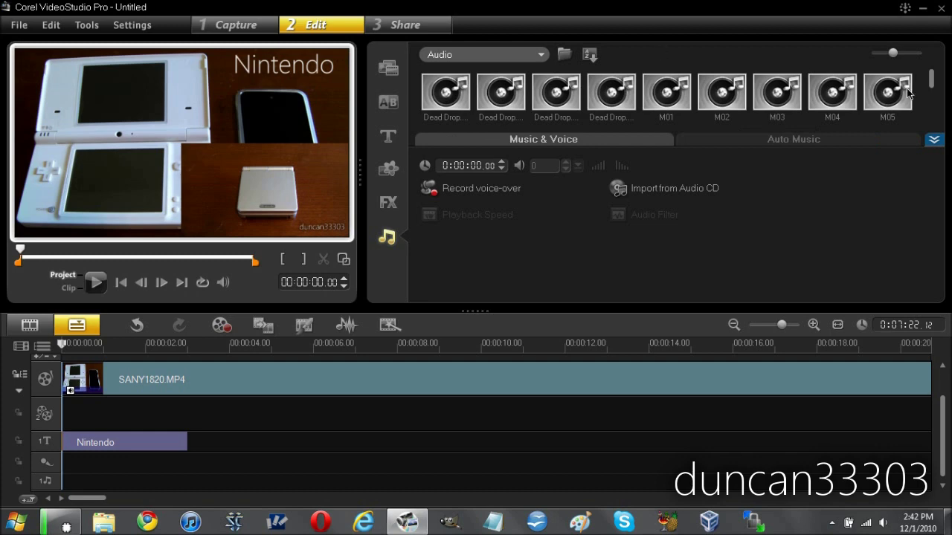
pyautogui.scroll(-1, 931, 84)
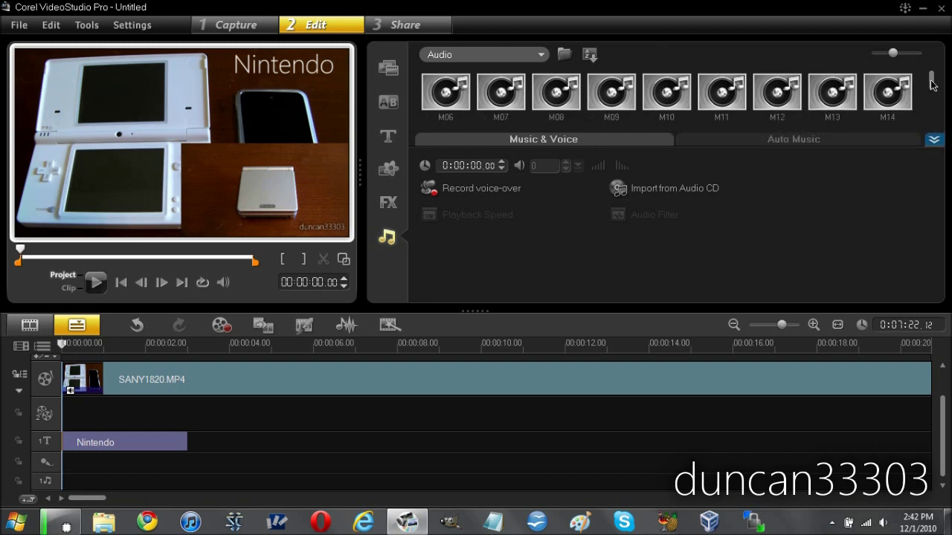
pyautogui.click(725, 92)
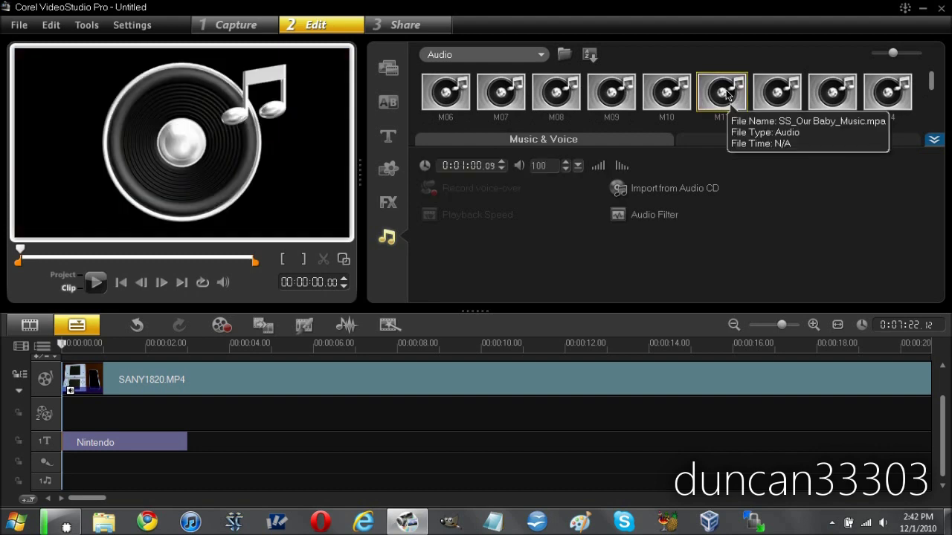
# Place music clip M09 (SS_General 02_Music.mpa) on the music track, play the project, then rewind
pyautogui.moveTo(615, 88); pyautogui.dragTo(63, 475)
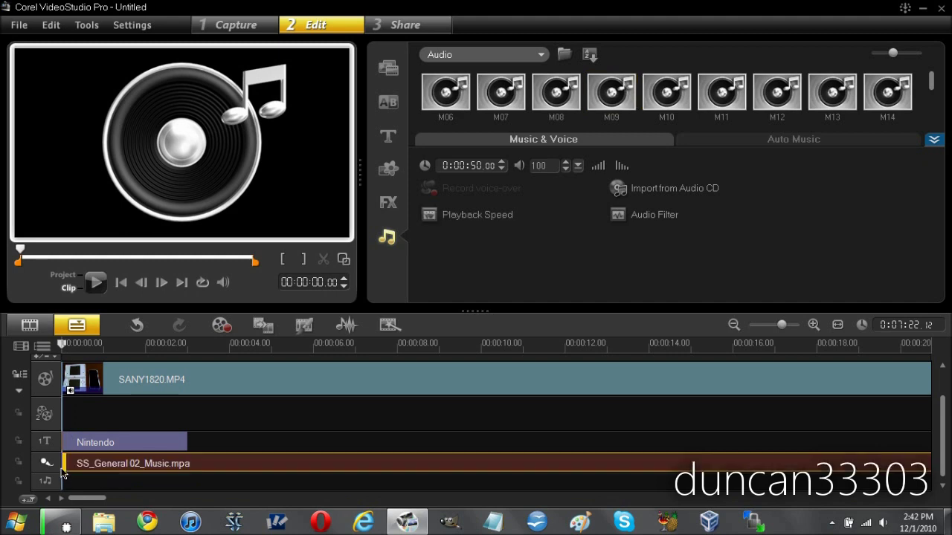
pyautogui.click(58, 275)
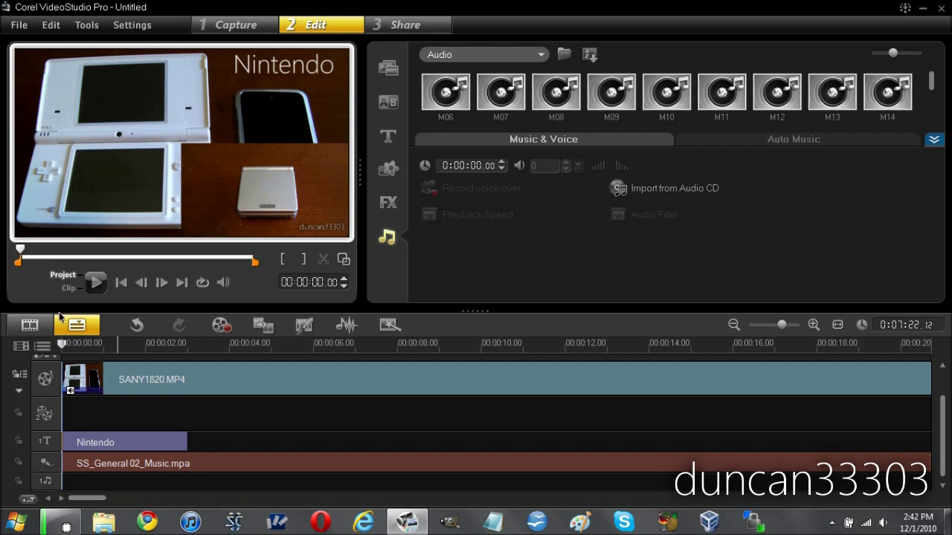
pyautogui.click(96, 283)
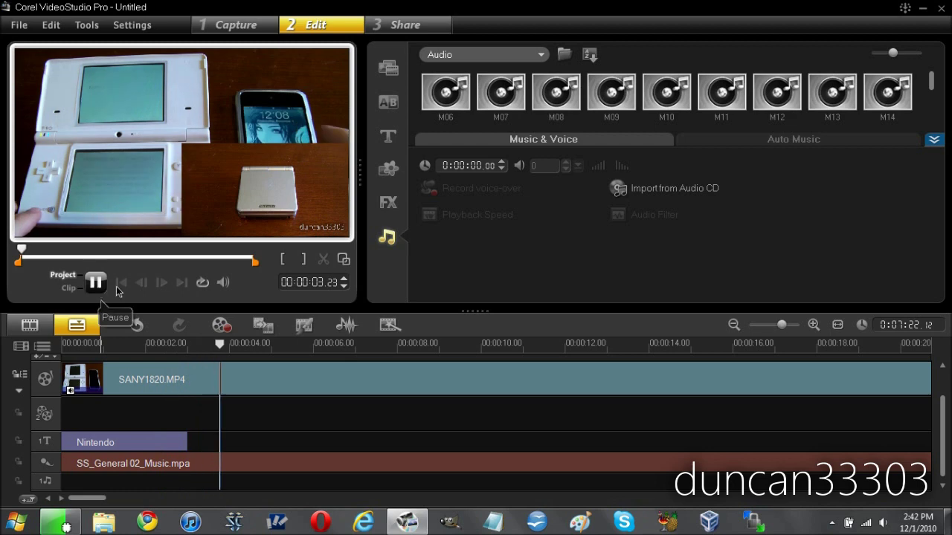
pyautogui.press('space')
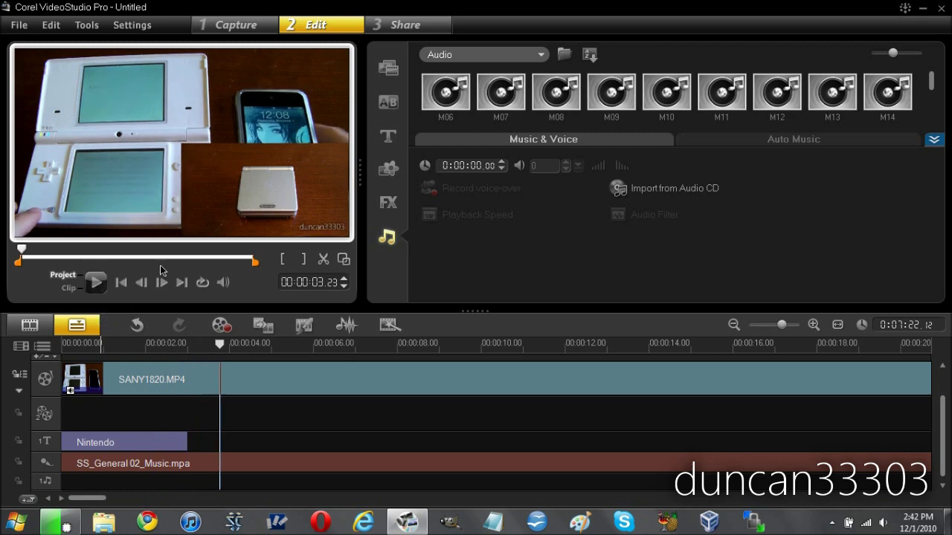
pyautogui.click(19, 250)
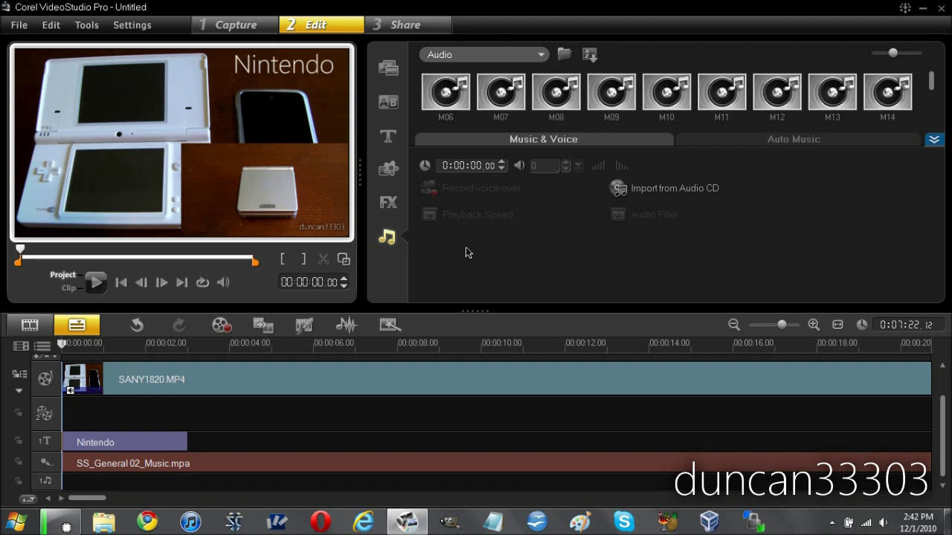
# Show transitions from all categories in the library
pyautogui.click(383, 138)
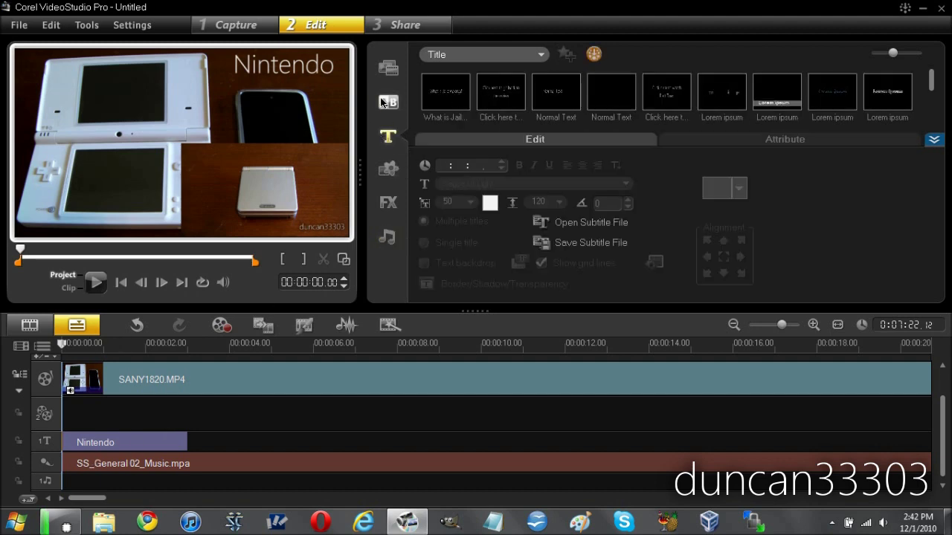
pyautogui.click(387, 101)
pyautogui.click(517, 55)
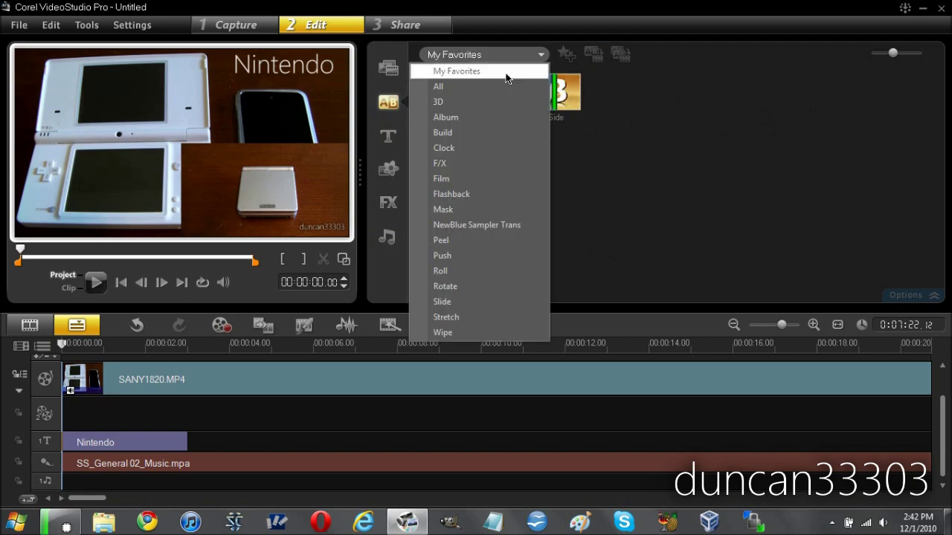
pyautogui.click(490, 87)
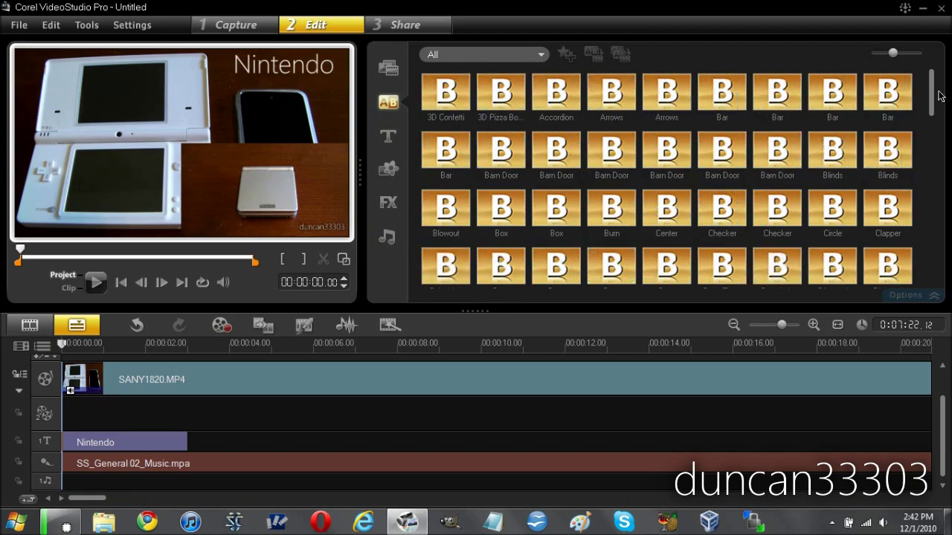
pyautogui.moveTo(932, 91); pyautogui.dragTo(931, 270)
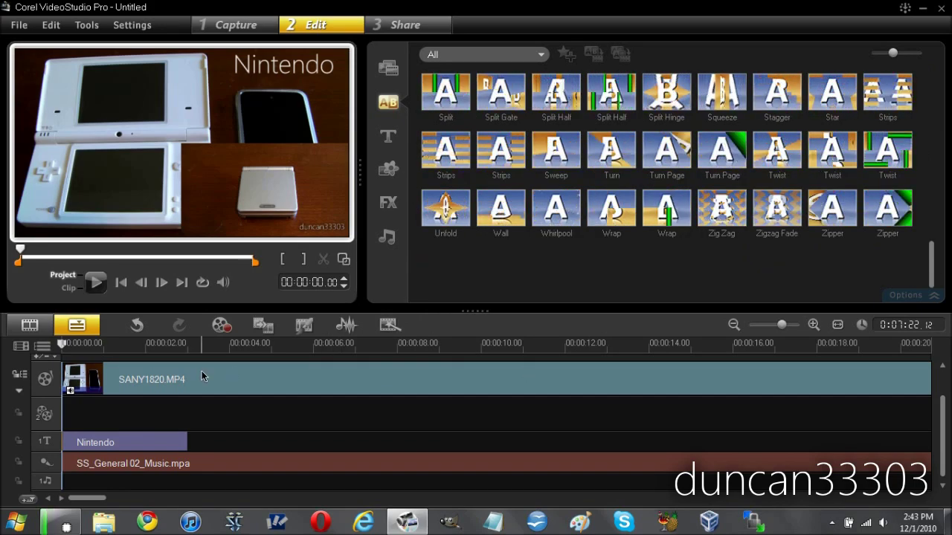
# Split SANY1820.MP4 on the video track at about 00:00:02.08
pyautogui.click(157, 352)
pyautogui.click(171, 383)
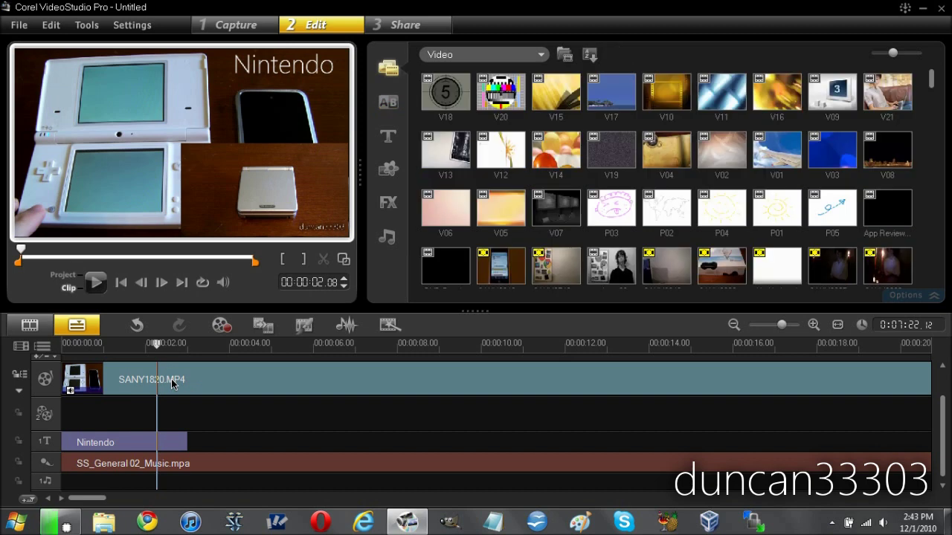
pyautogui.click(323, 261)
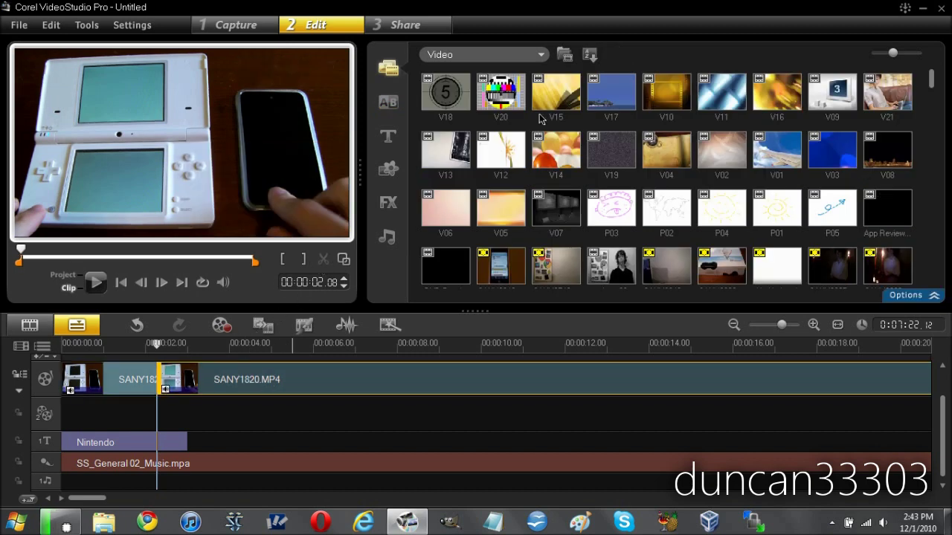
# Drop a Zoom transition between the two clip parts, preview it, and show the video filters
pyautogui.click(387, 103)
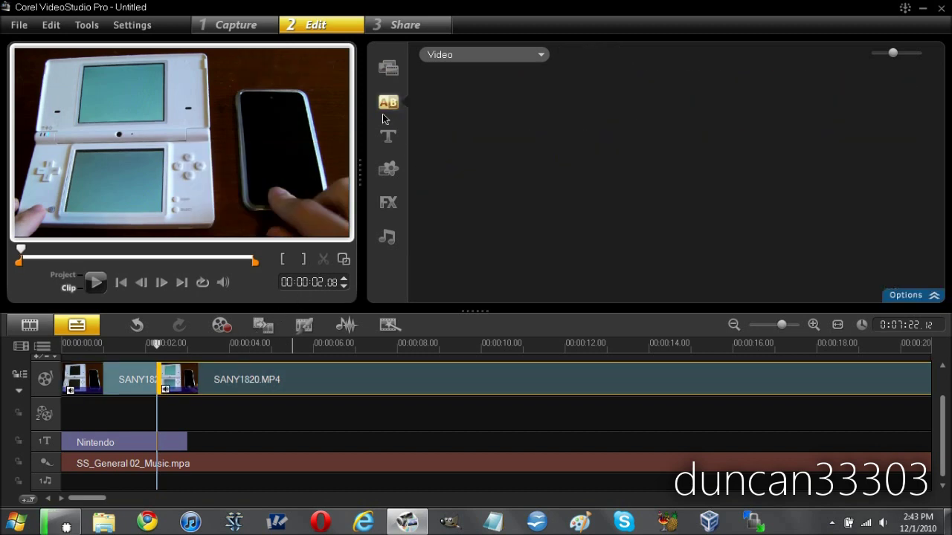
pyautogui.click(531, 58)
pyautogui.click(509, 87)
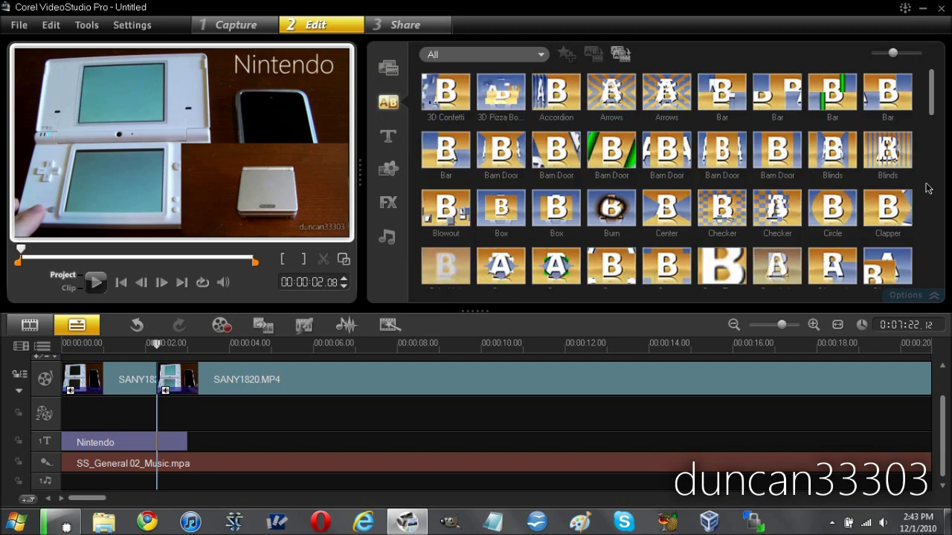
pyautogui.scroll(-1, 769, 208)
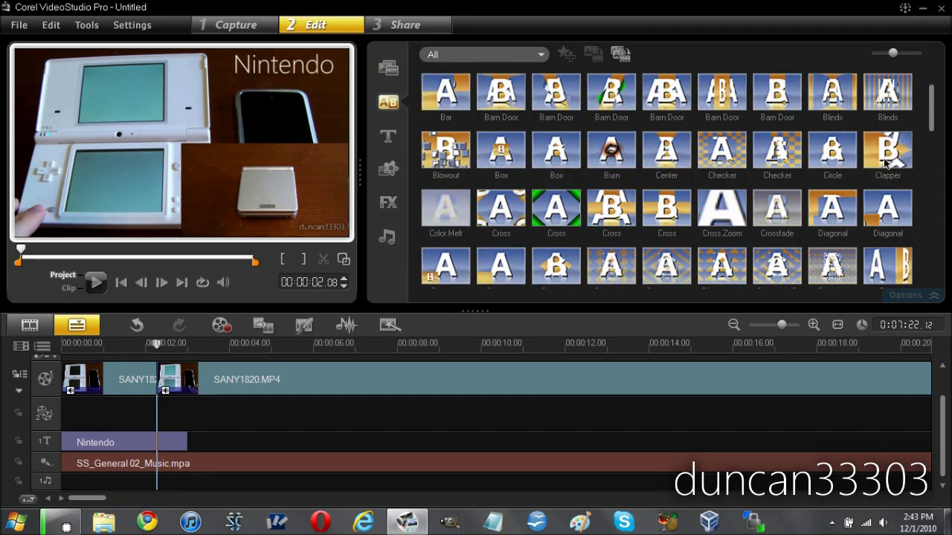
pyautogui.moveTo(769, 208); pyautogui.dragTo(157, 376)
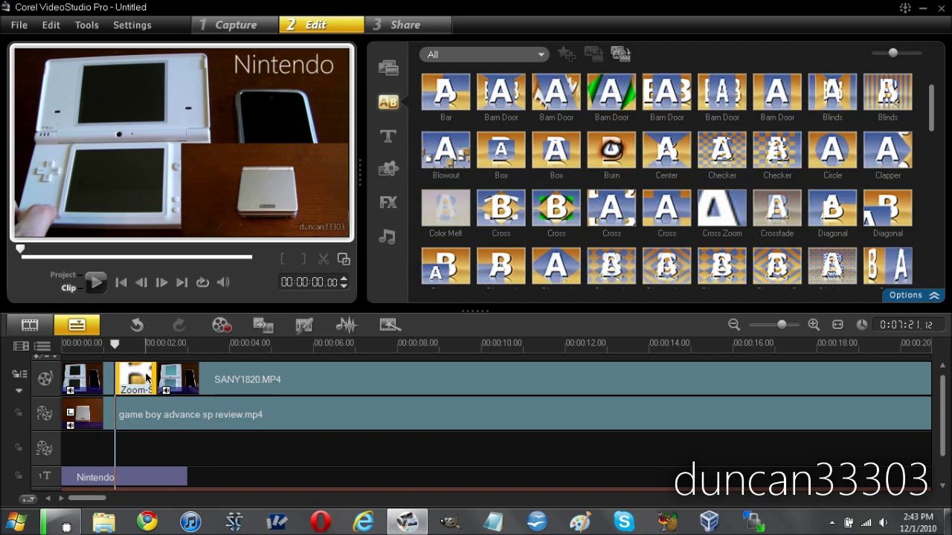
pyautogui.click(92, 281)
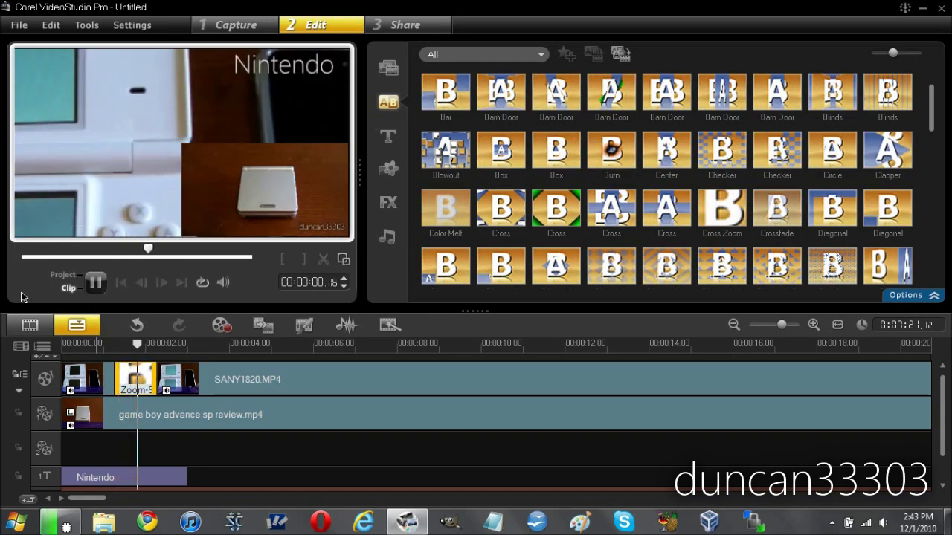
pyautogui.click(81, 290)
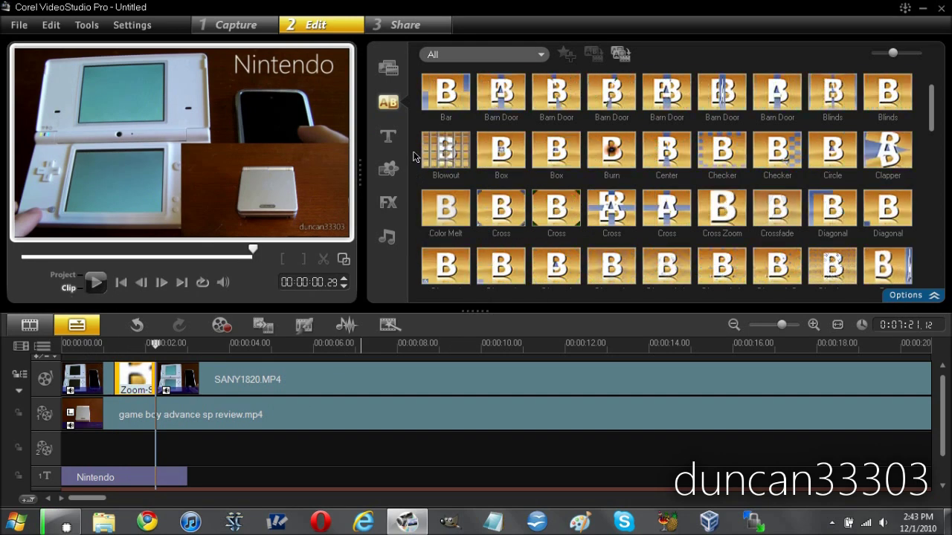
pyautogui.click(388, 202)
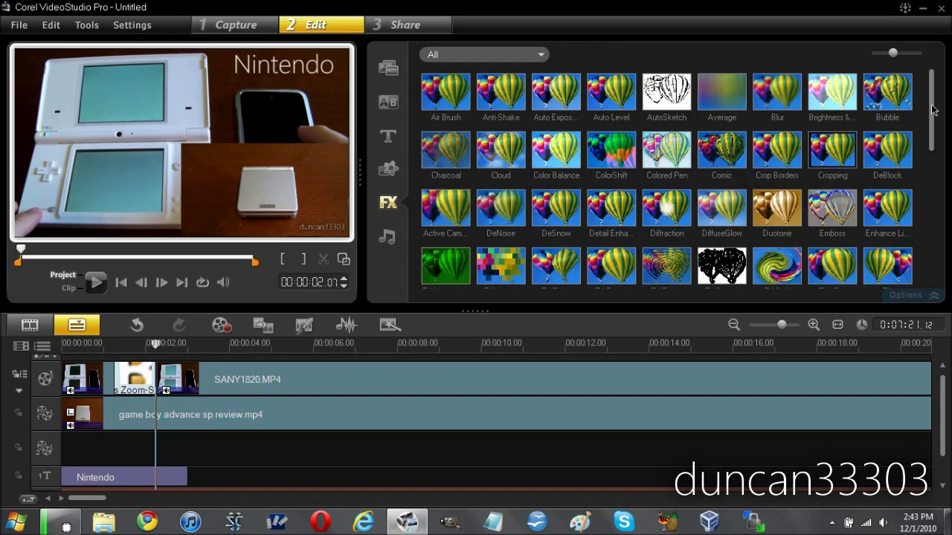
# Preview the Vignette, Throw Stone, Wind, Zoom Motion and Old Film filters, then choose Active Camera
pyautogui.moveTo(933, 111); pyautogui.dragTo(934, 248)
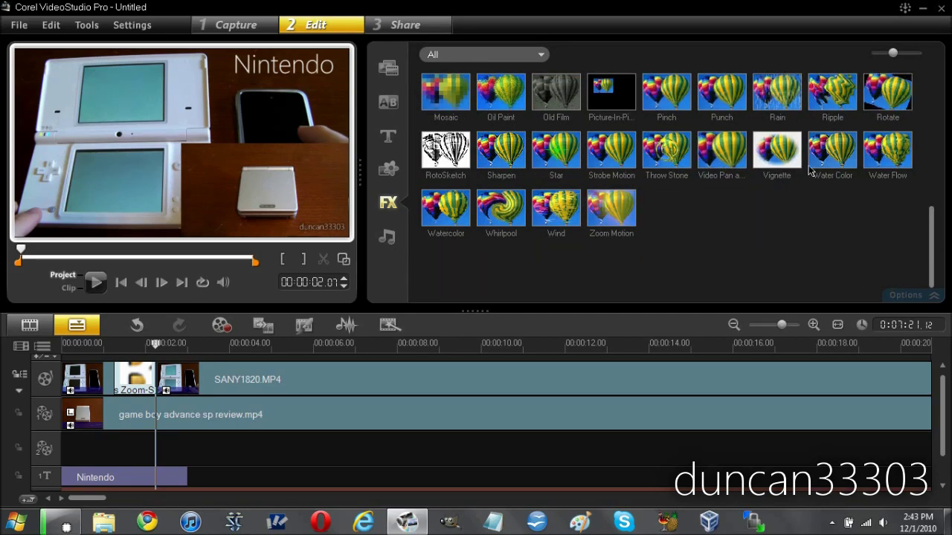
pyautogui.click(773, 151)
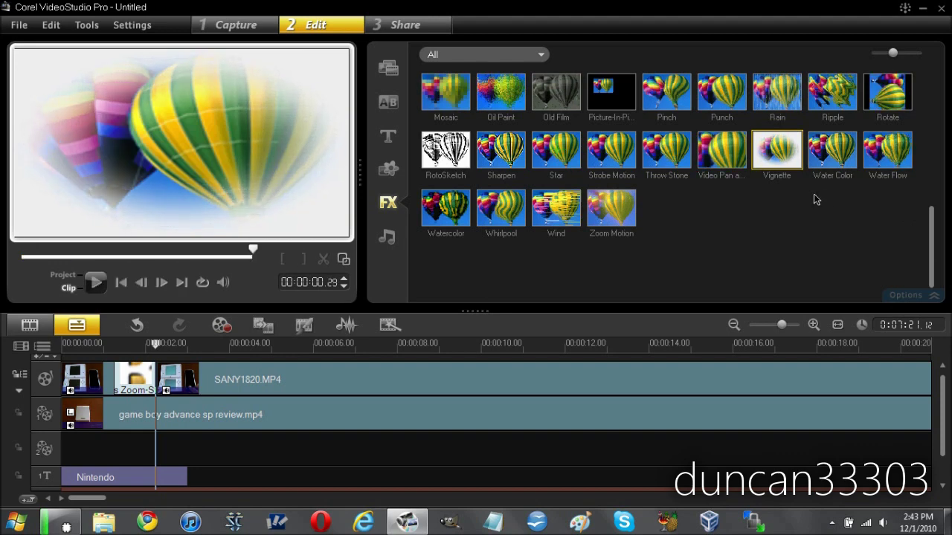
pyautogui.click(667, 153)
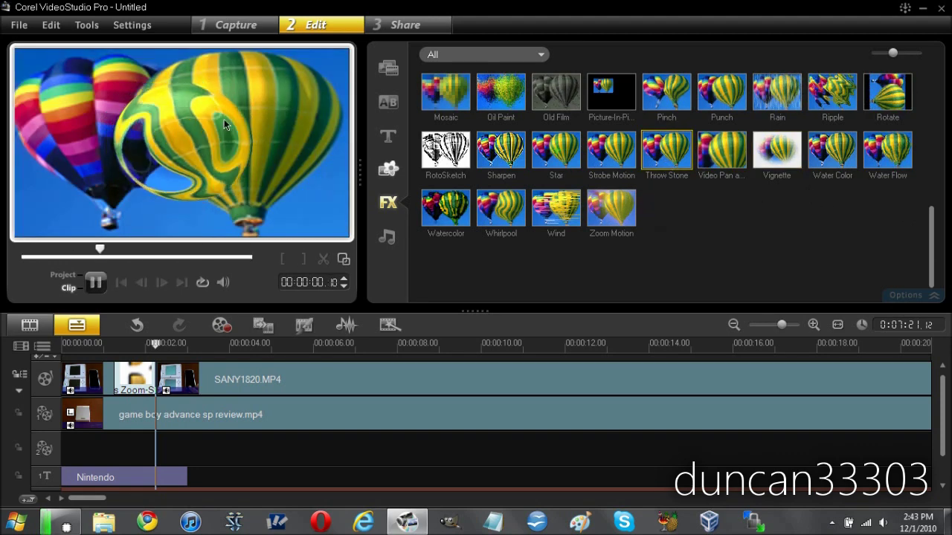
pyautogui.click(555, 211)
pyautogui.click(611, 214)
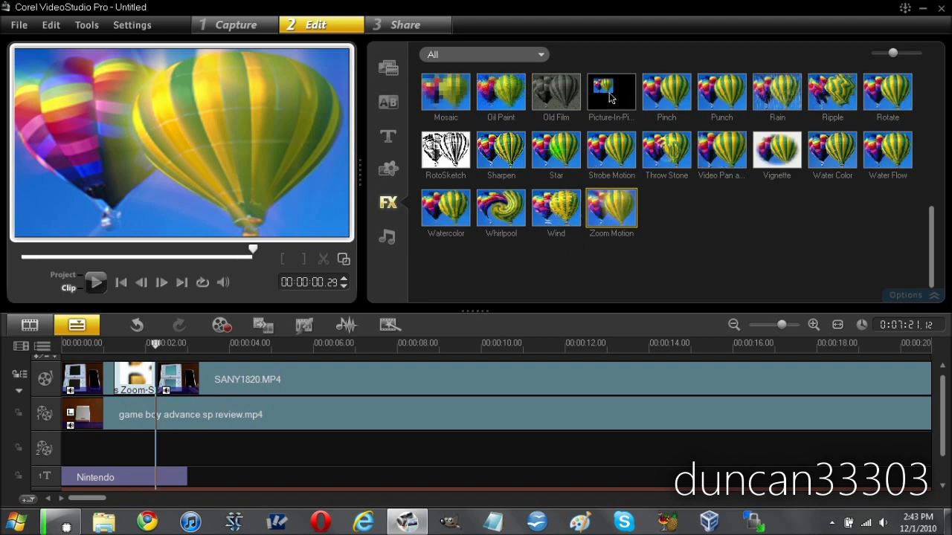
pyautogui.click(551, 105)
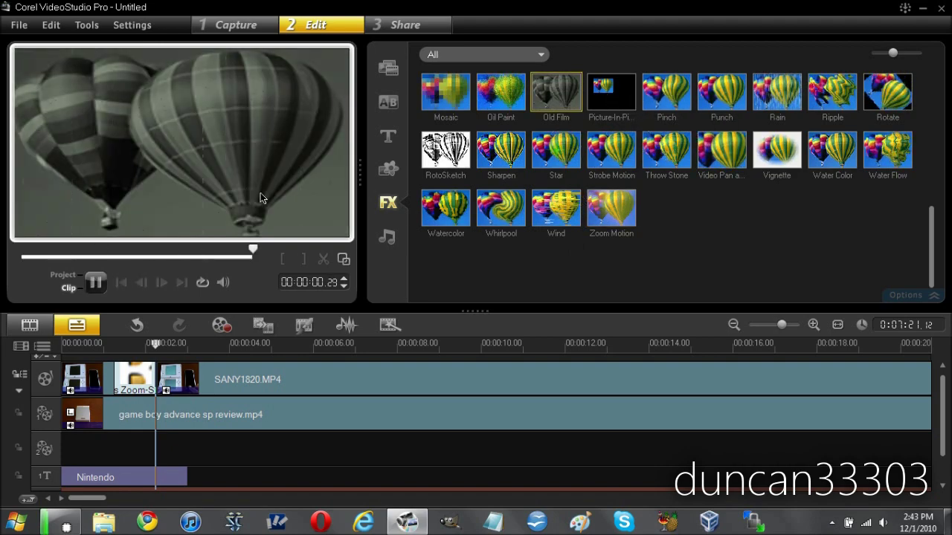
pyautogui.scroll(1, 939, 233)
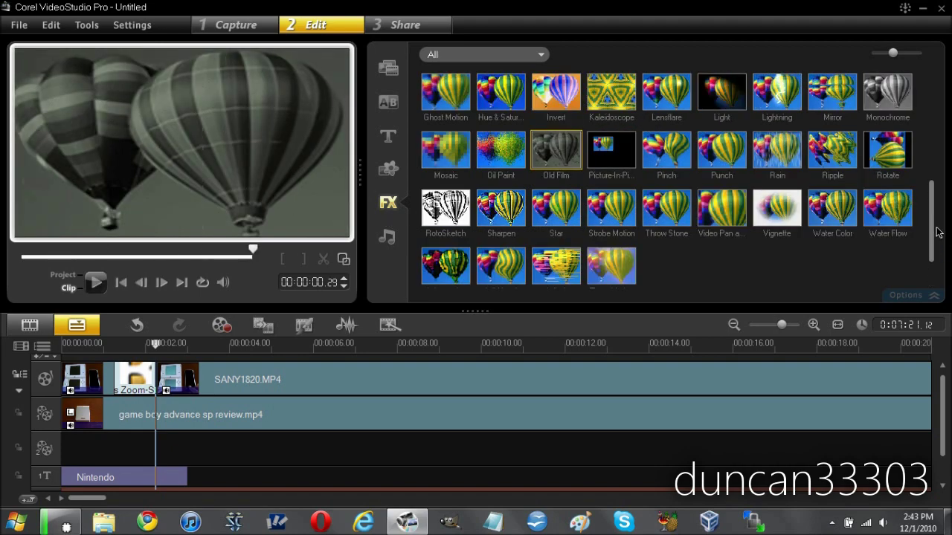
pyautogui.scroll(3, 937, 223)
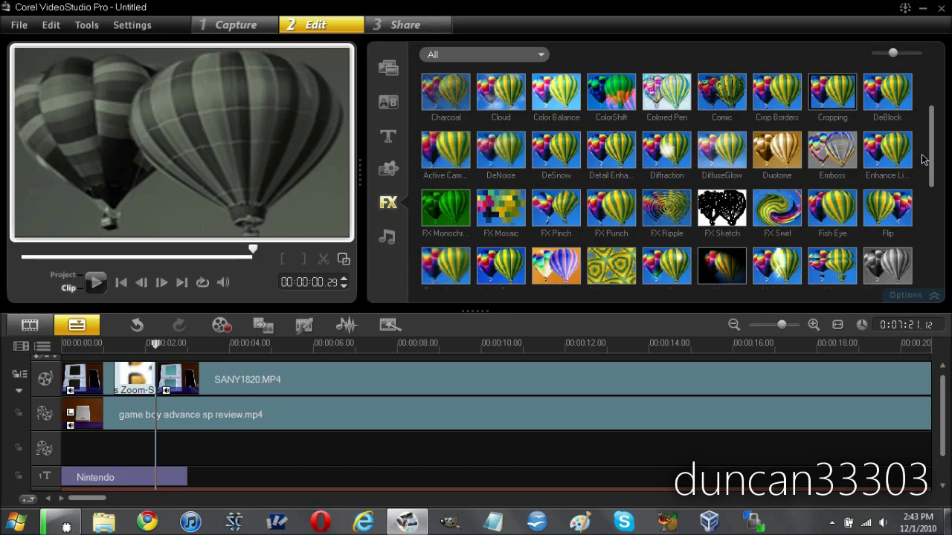
pyautogui.click(465, 168)
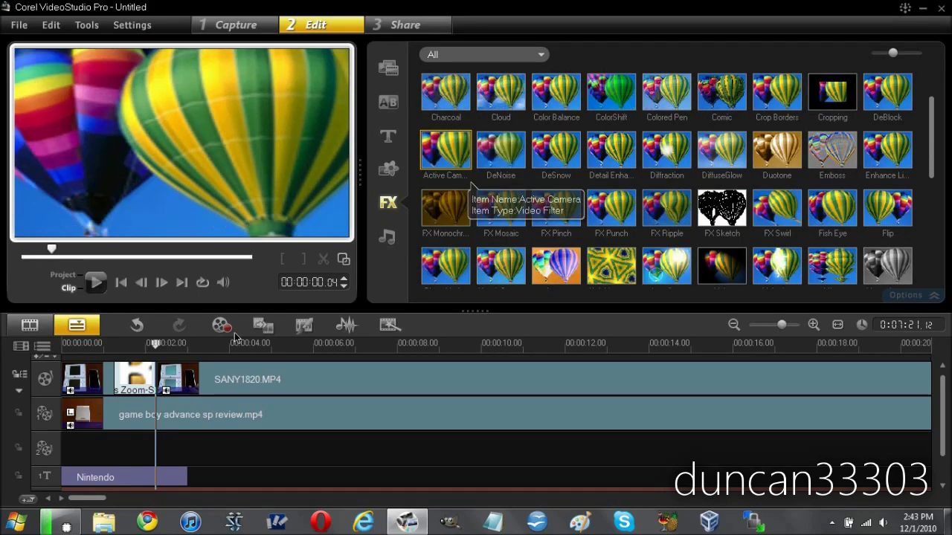
# Customize the Active Camera filter on SANY1820.MP4 to crop 0 and blur 15.2
pyautogui.click(347, 375)
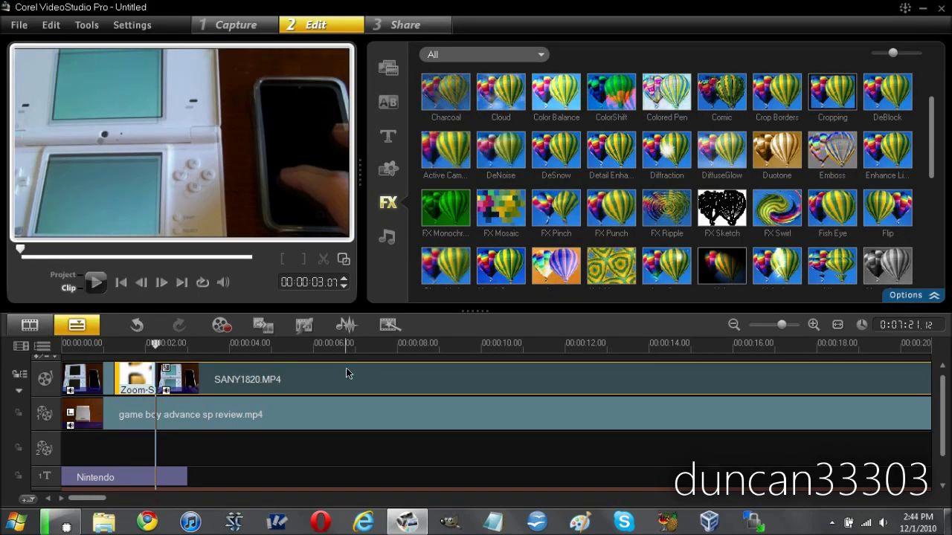
pyautogui.click(95, 282)
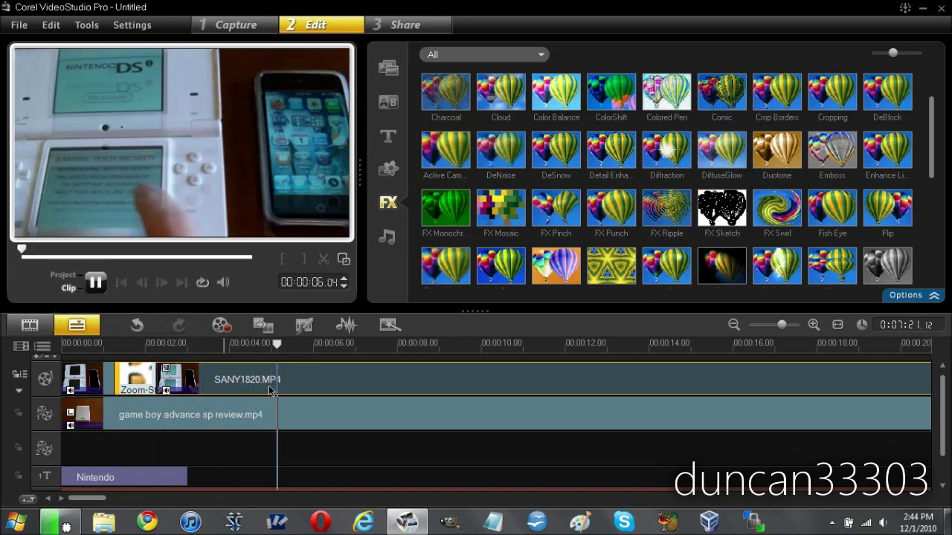
pyautogui.click(897, 292)
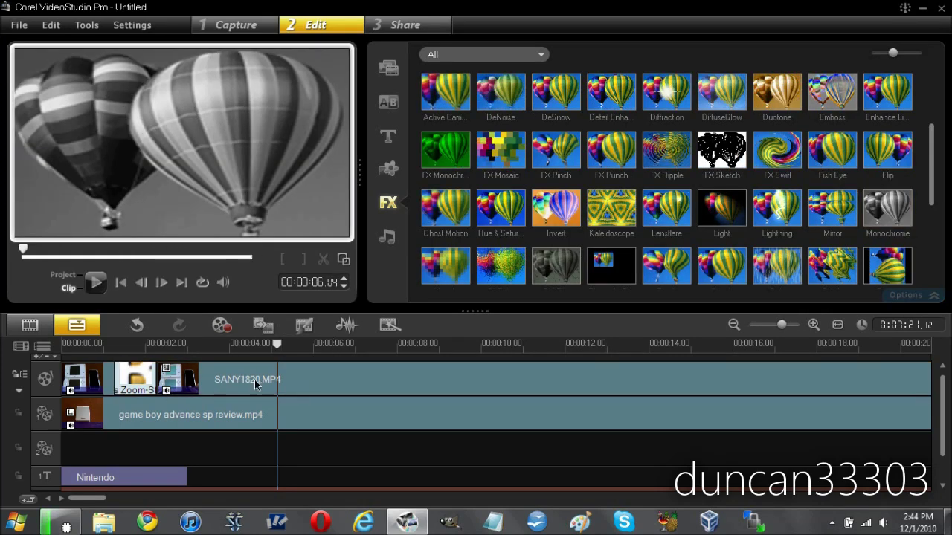
pyautogui.click(257, 381)
pyautogui.click(905, 296)
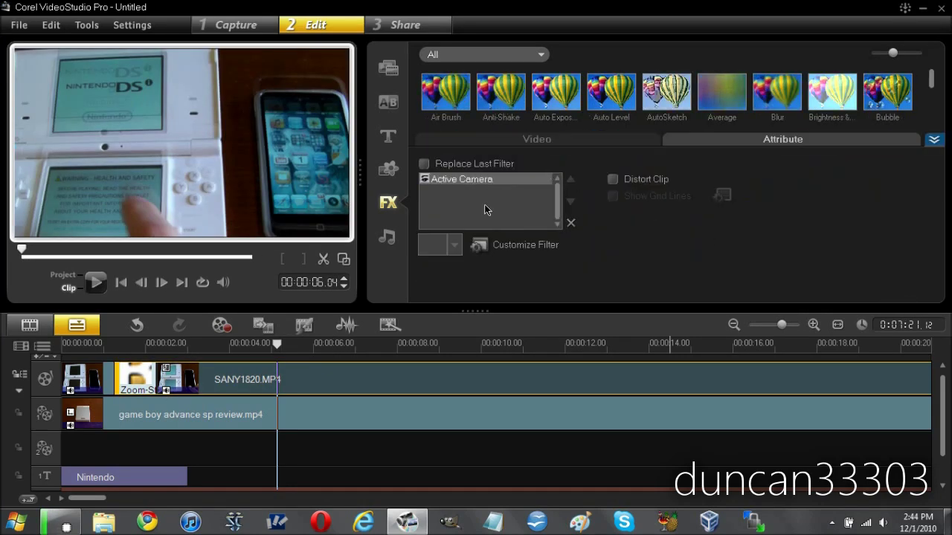
pyautogui.click(497, 247)
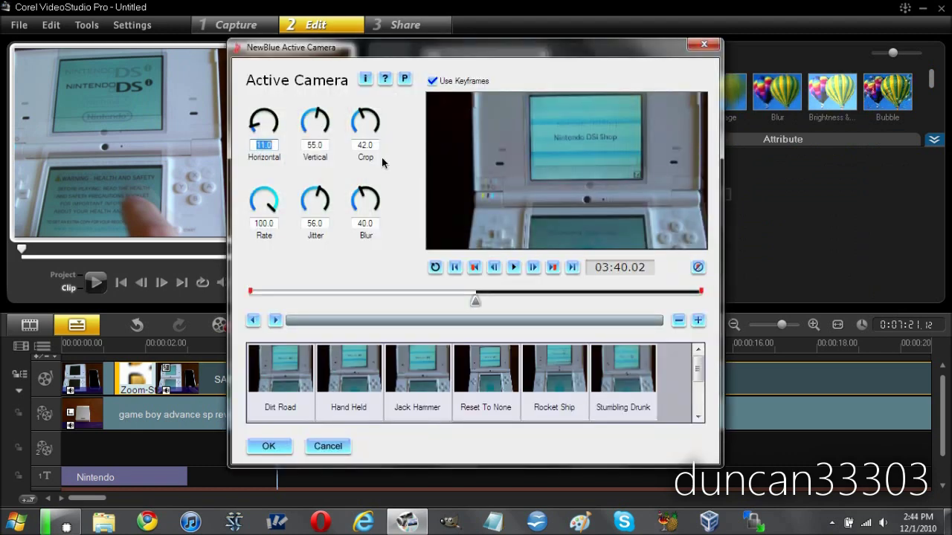
pyautogui.moveTo(362, 116); pyautogui.dragTo(358, 203)
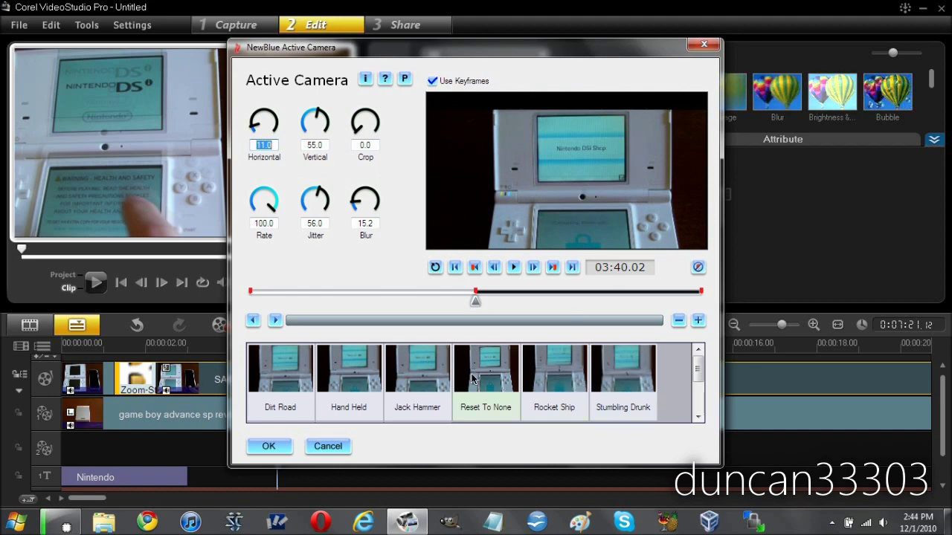
pyautogui.click(704, 43)
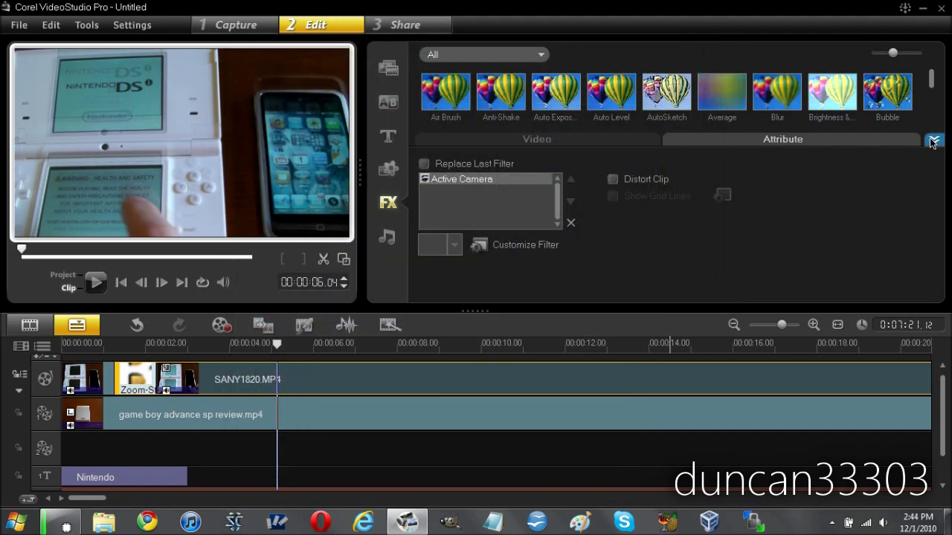
pyautogui.click(934, 141)
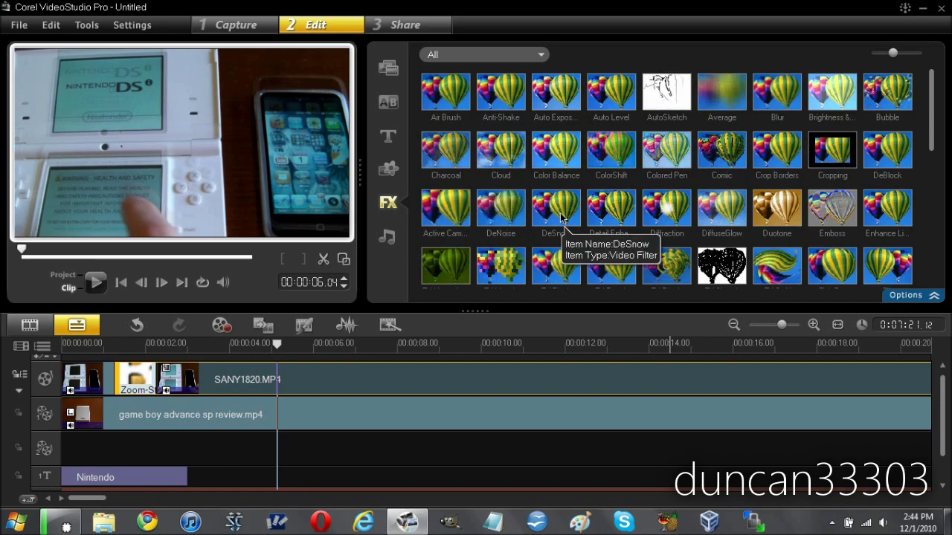
# Go to the Share step and view the Upload to YouTube format choices
pyautogui.click(390, 24)
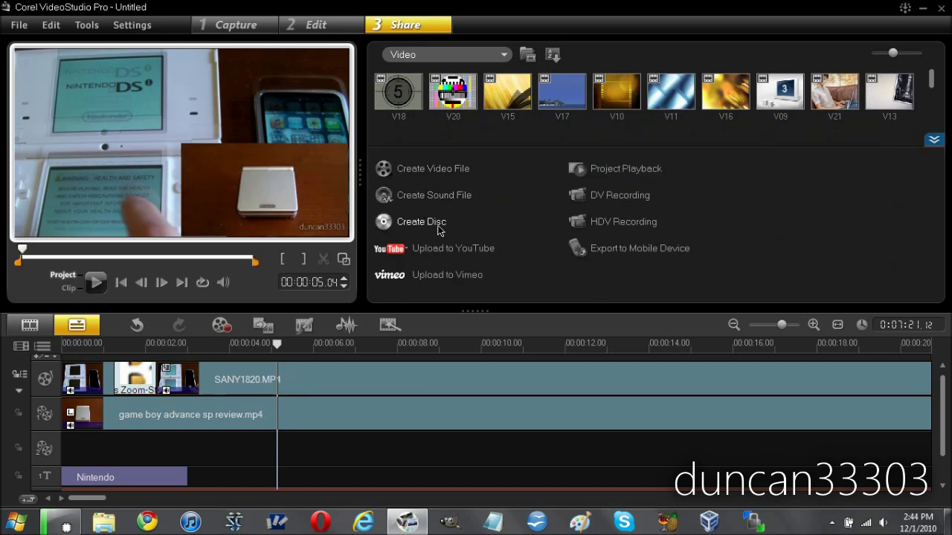
pyautogui.click(444, 249)
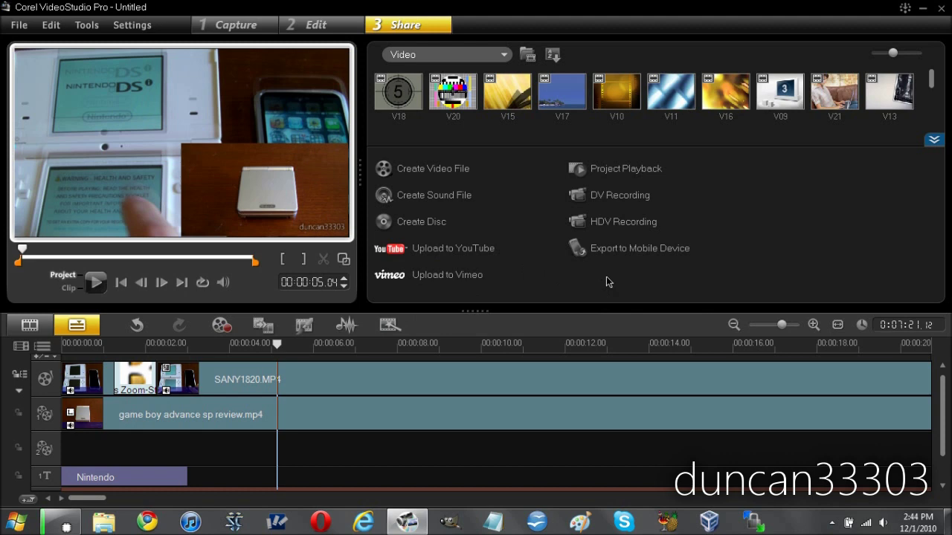
pyautogui.click(471, 170)
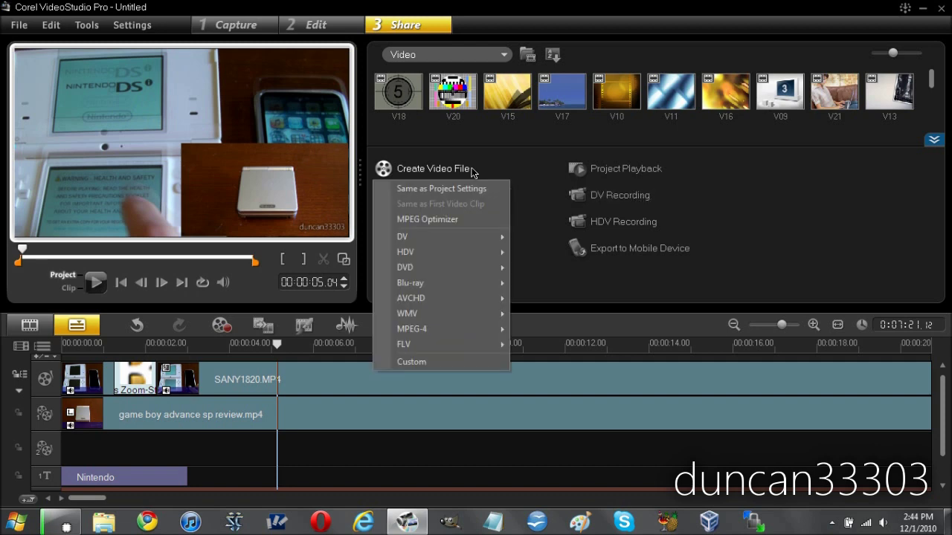
pyautogui.moveTo(466, 250)
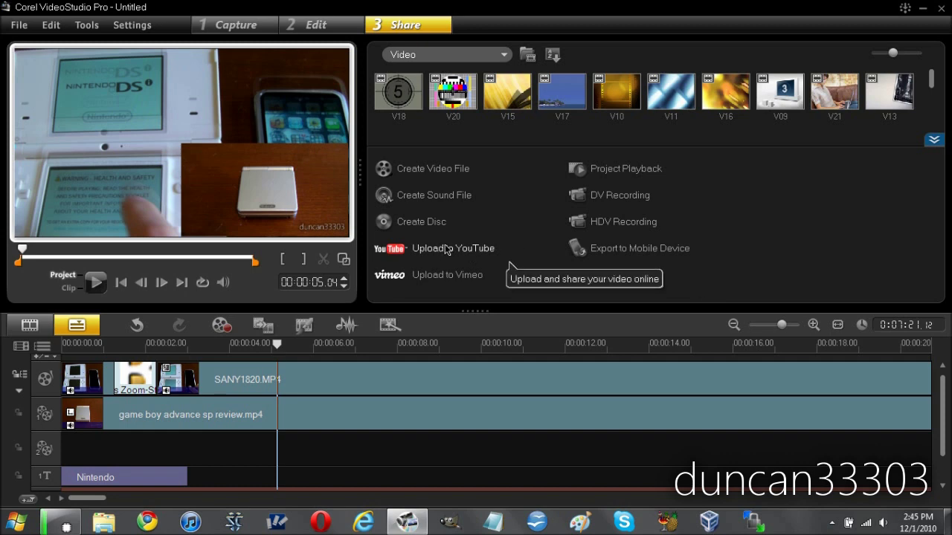
pyautogui.click(428, 170)
pyautogui.moveTo(423, 313)
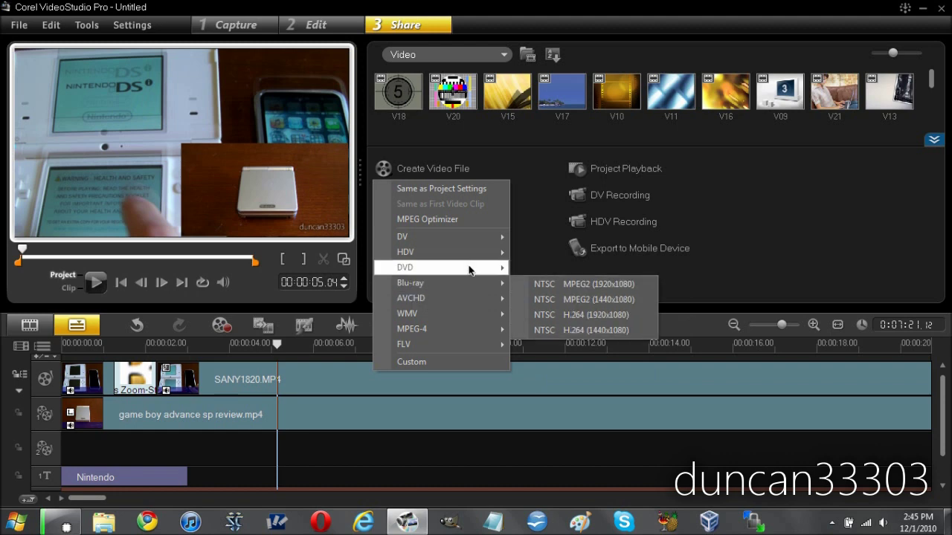
pyautogui.moveTo(466, 262)
pyautogui.click(784, 225)
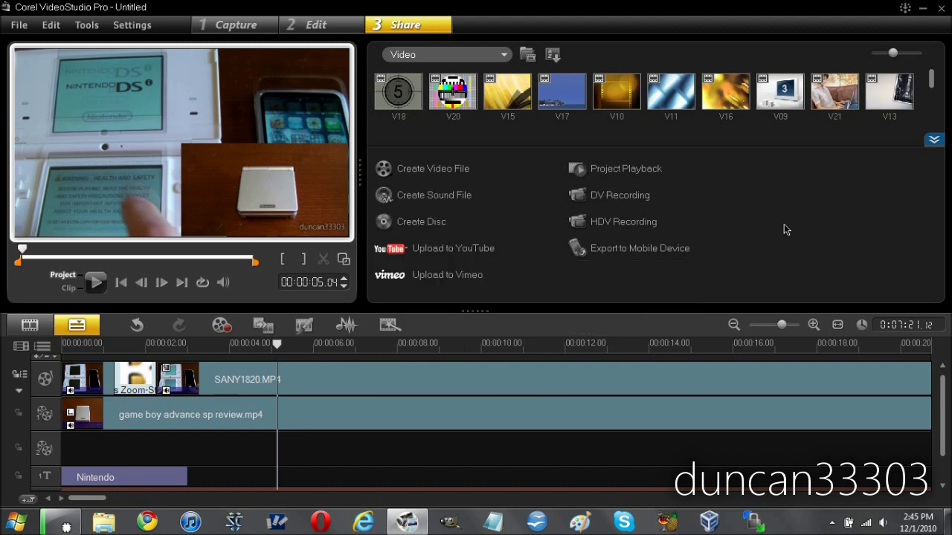